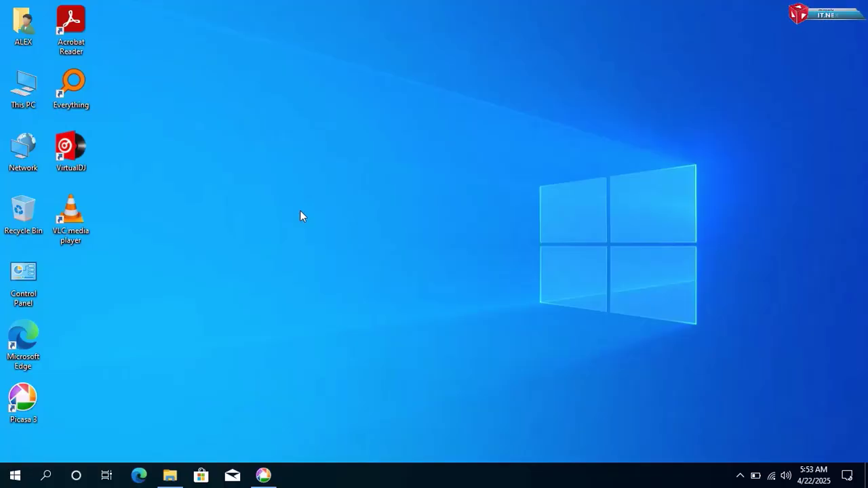
# Refresh the desktop twice from its right-click menu.
pyautogui.rightClick(367, 184)
pyautogui.click(383, 218)
pyautogui.rightClick(340, 217)
pyautogui.click(358, 251)
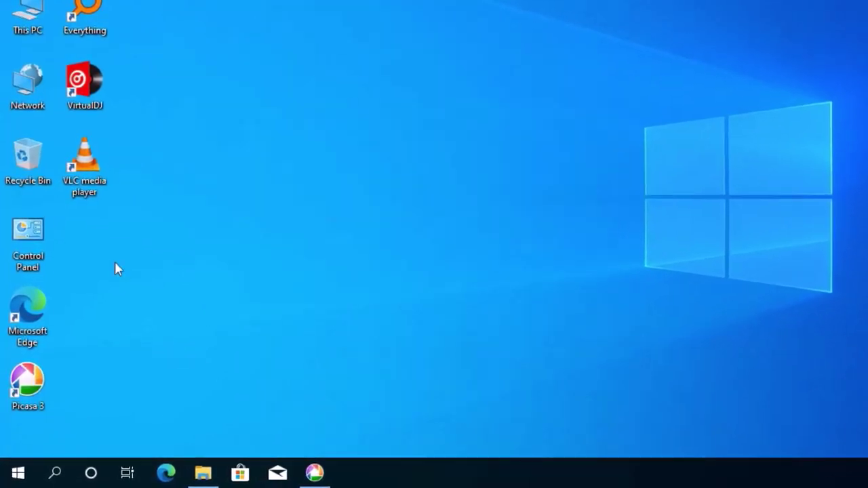
# Launch services.msc from the Run dialog.
pyautogui.rightClick(26, 475)
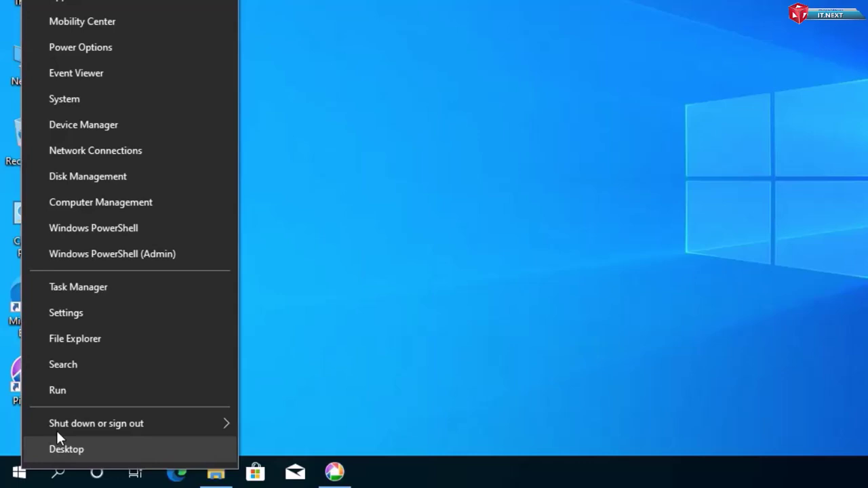
pyautogui.click(101, 391)
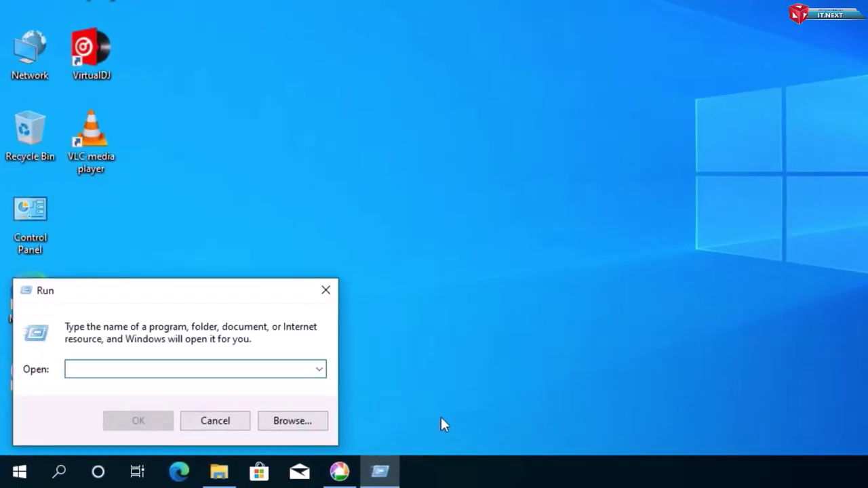
pyautogui.write('services.msc')
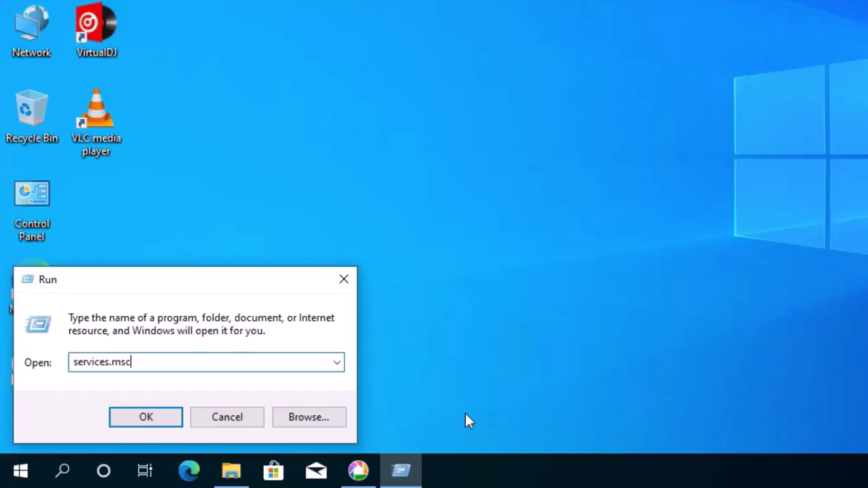
pyautogui.click(153, 416)
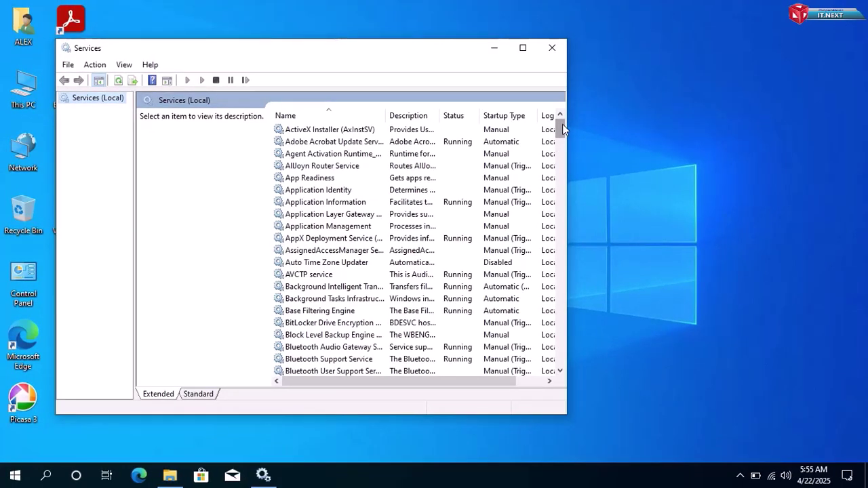
# Stop the Windows Update service and set its startup type to Disabled in Properties.
pyautogui.moveTo(563, 131); pyautogui.dragTo(561, 352)
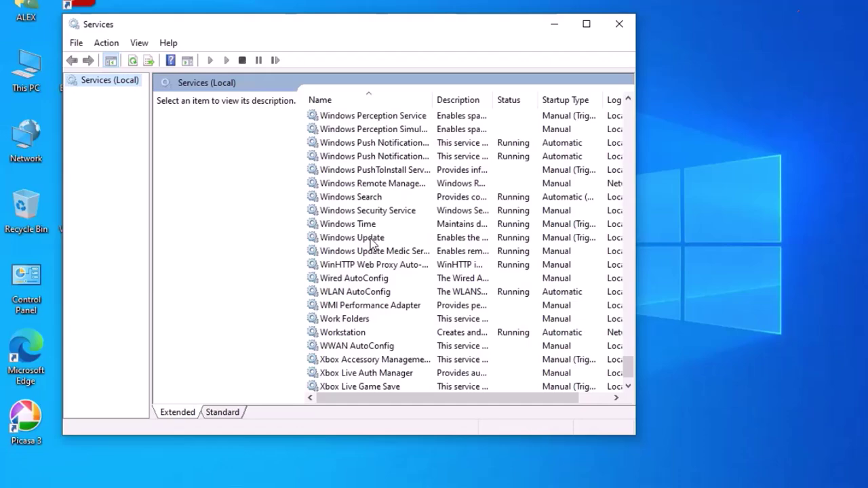
pyautogui.click(338, 239)
pyautogui.rightClick(419, 242)
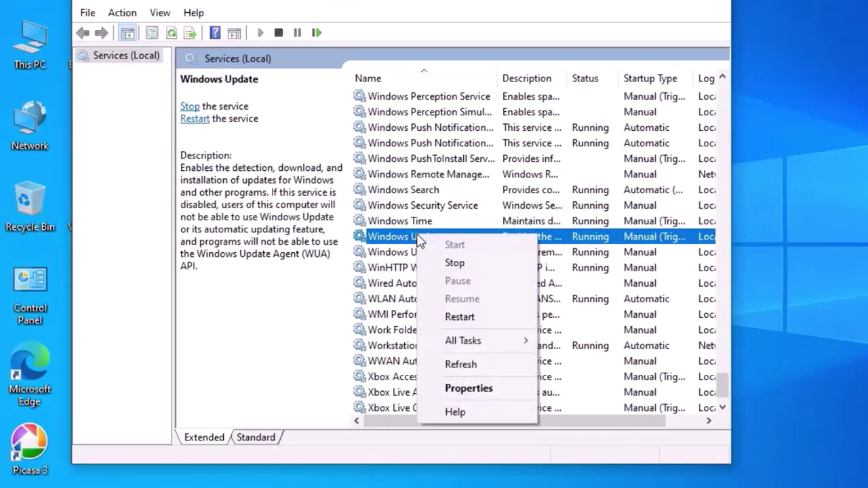
pyautogui.click(475, 388)
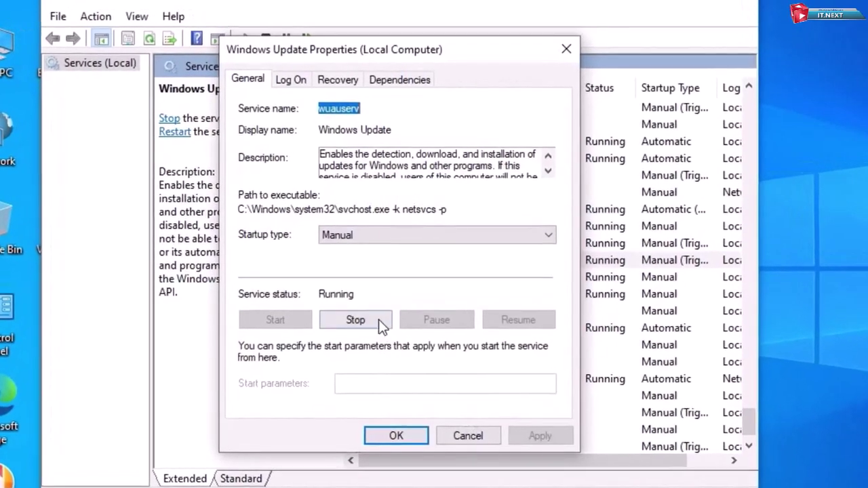
pyautogui.click(372, 311)
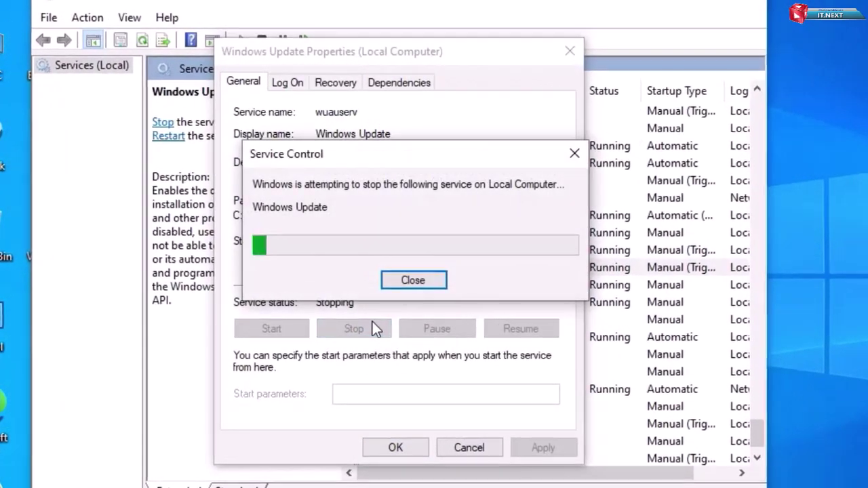
pyautogui.click(416, 241)
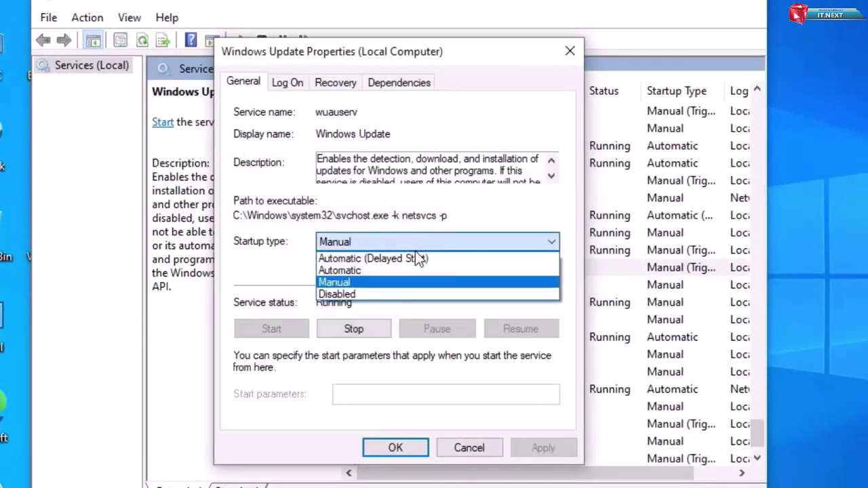
pyautogui.click(402, 296)
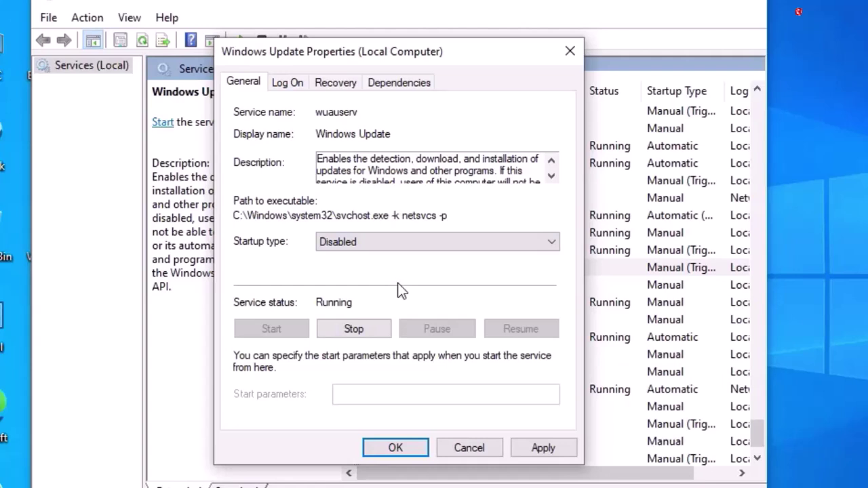
# Set Windows Update recovery to Take No Action with a 9999-day fail-count reset, then apply.
pyautogui.click(324, 80)
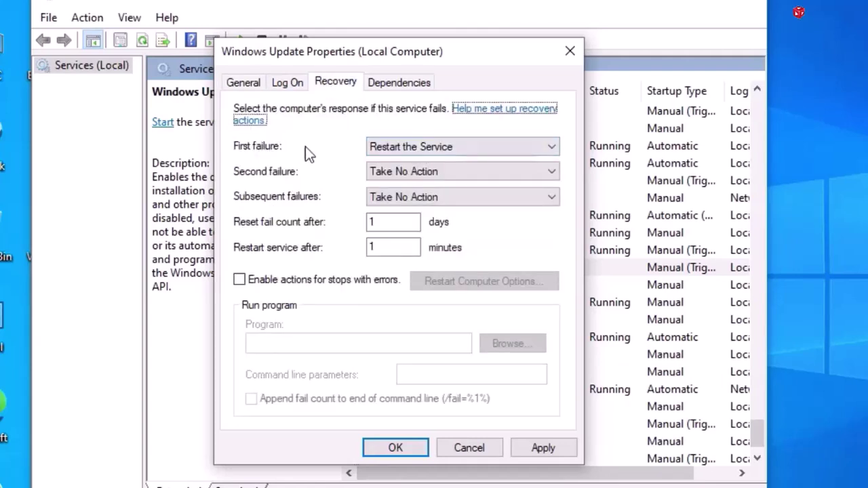
pyautogui.click(430, 149)
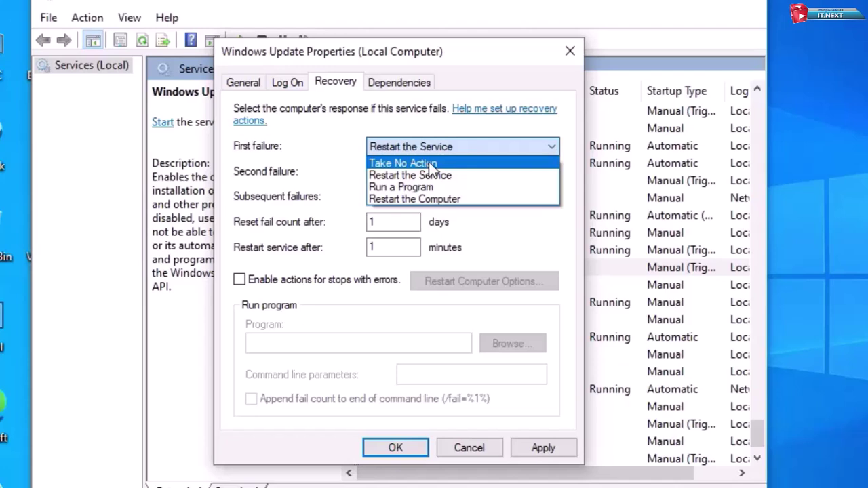
pyautogui.click(430, 163)
pyautogui.click(369, 219)
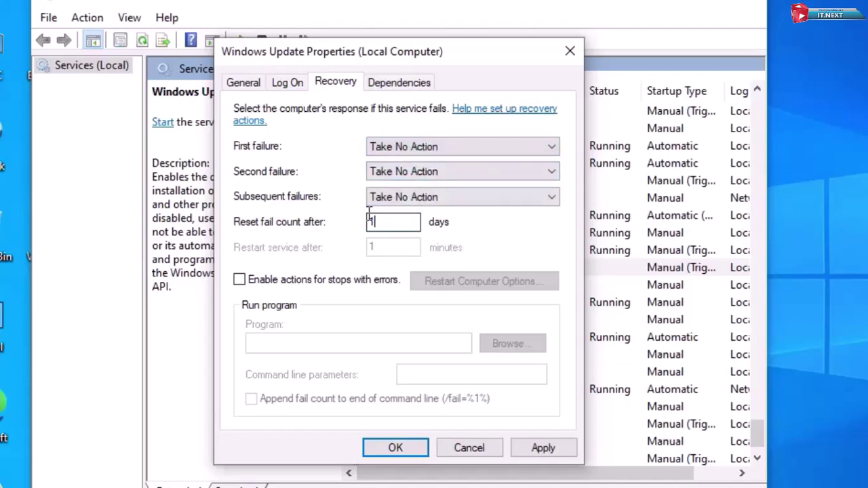
pyautogui.write('9')
pyautogui.write('999')
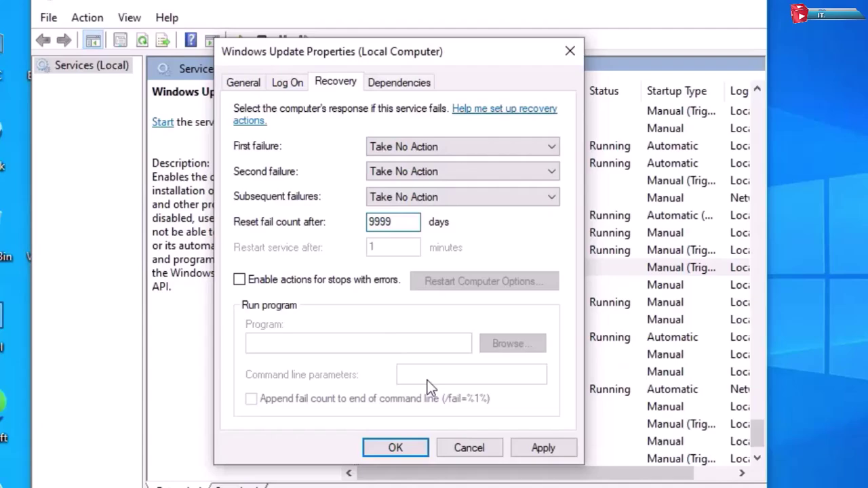
pyautogui.click(546, 450)
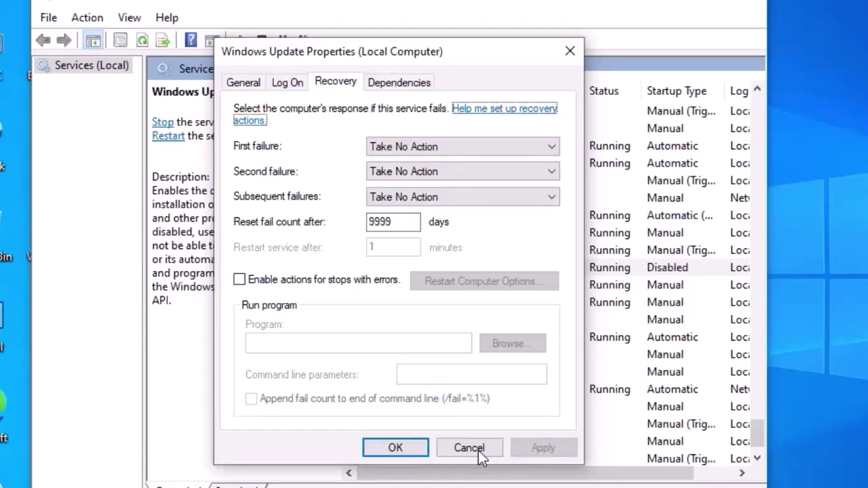
pyautogui.click(402, 447)
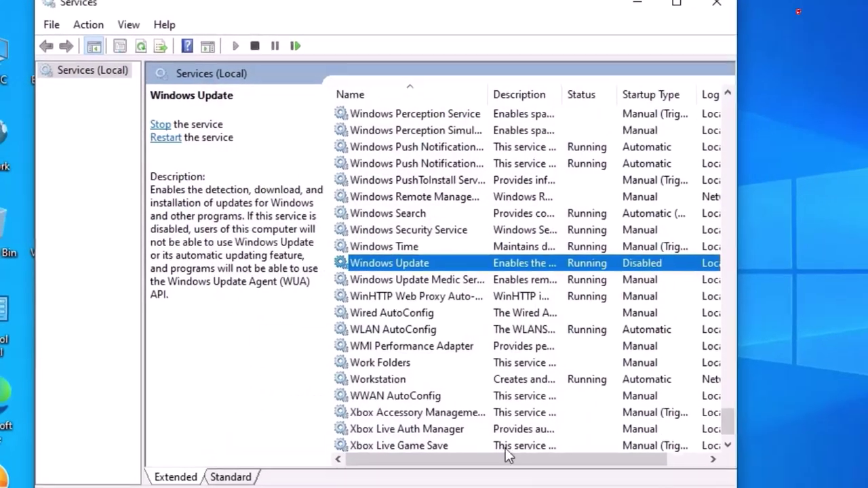
# Scroll back up the services list and close the Services console.
pyautogui.moveTo(564, 360); pyautogui.dragTo(588, 181)
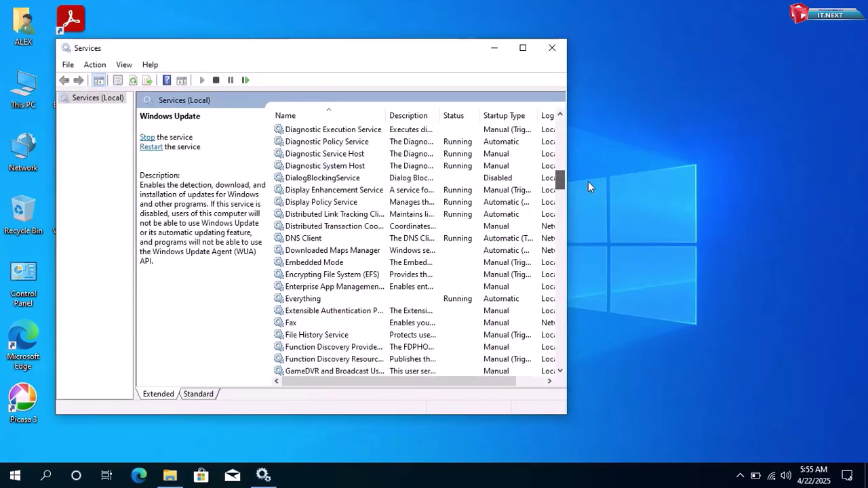
pyautogui.moveTo(588, 181); pyautogui.dragTo(590, 135)
pyautogui.press('b')
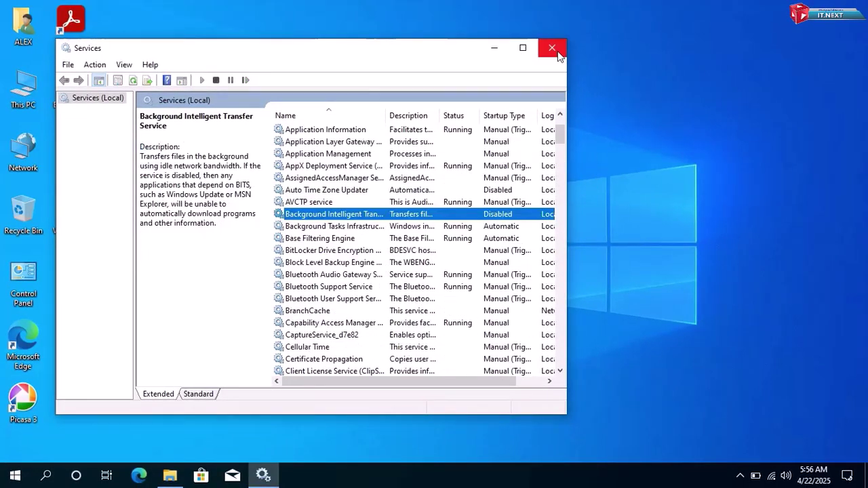
pyautogui.click(553, 49)
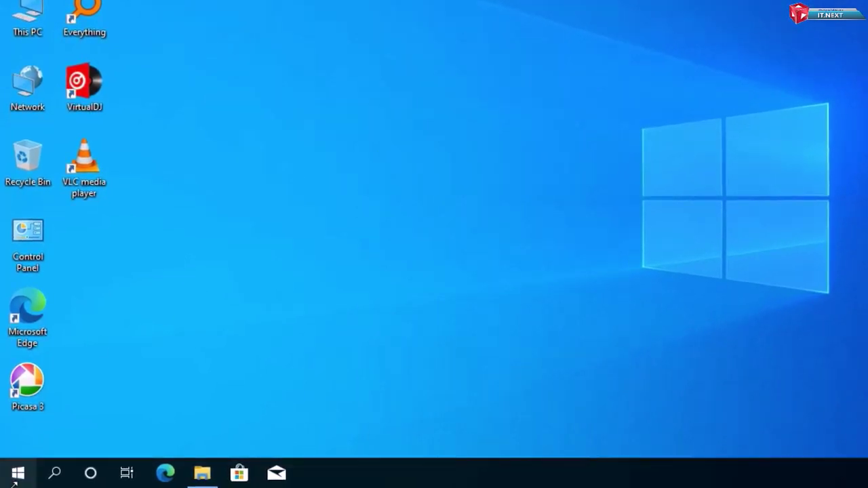
# Run gpedit.msc from the Run dialog.
pyautogui.rightClick(18, 480)
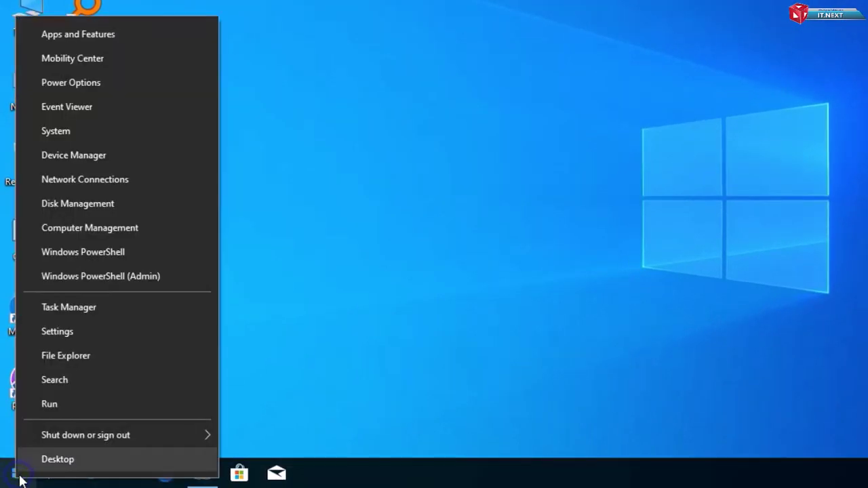
pyautogui.click(67, 402)
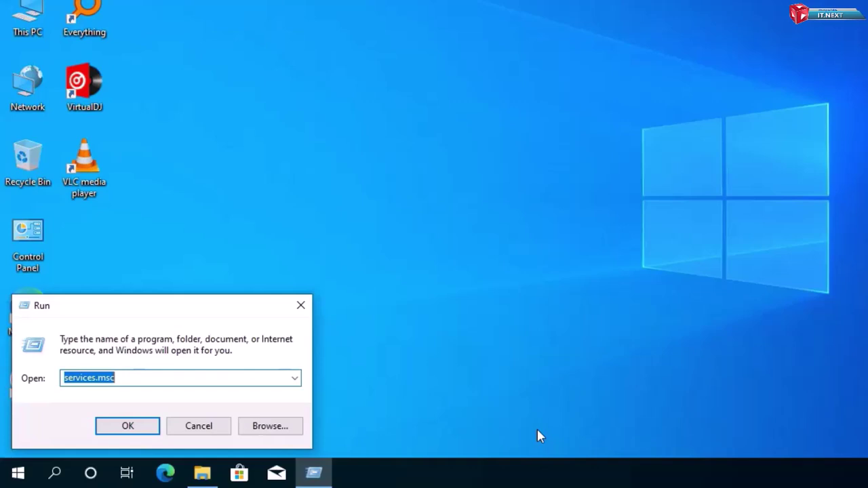
pyautogui.write('gpedit')
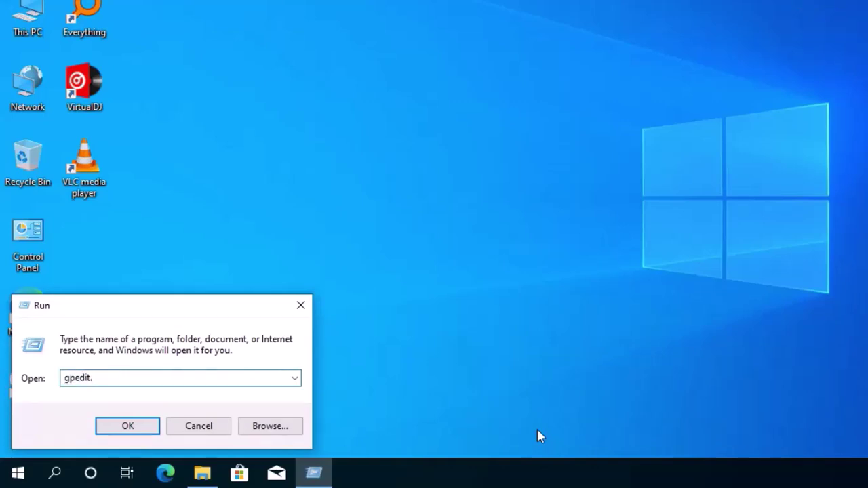
pyautogui.press('Return')
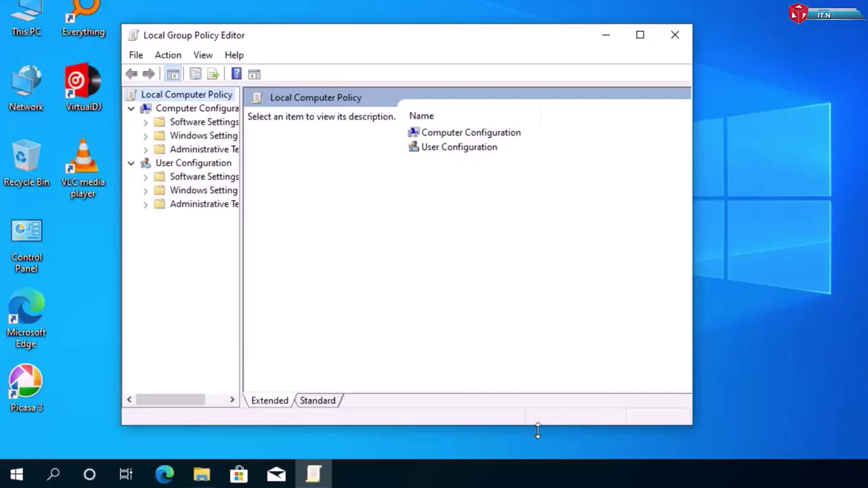
# Navigate to Computer Configuration > Administrative Templates > Windows Components > Windows Update.
pyautogui.moveTo(228, 241); pyautogui.dragTo(283, 249)
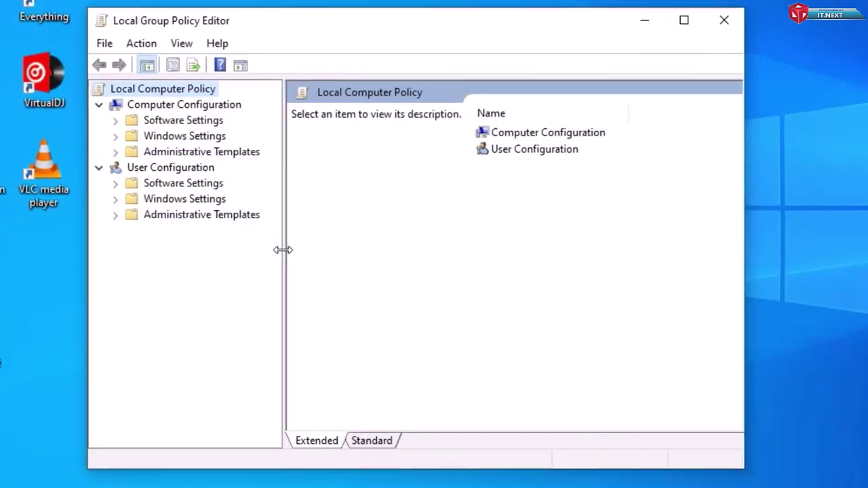
pyautogui.click(160, 108)
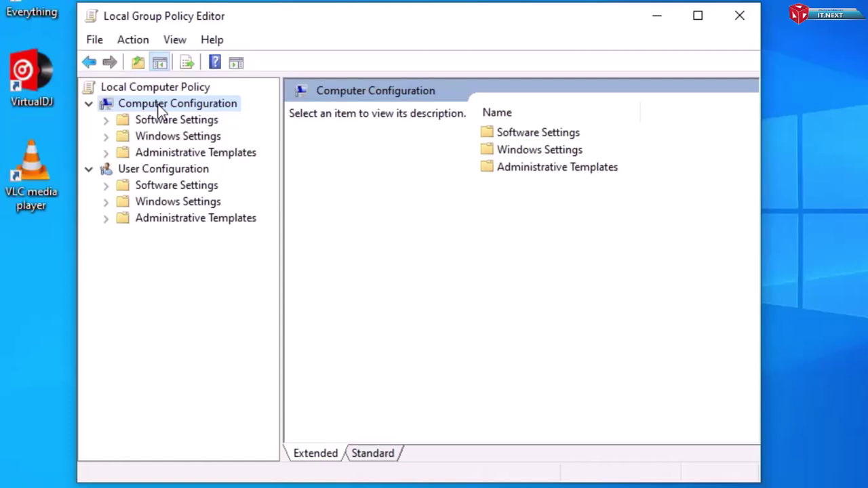
pyautogui.click(166, 152)
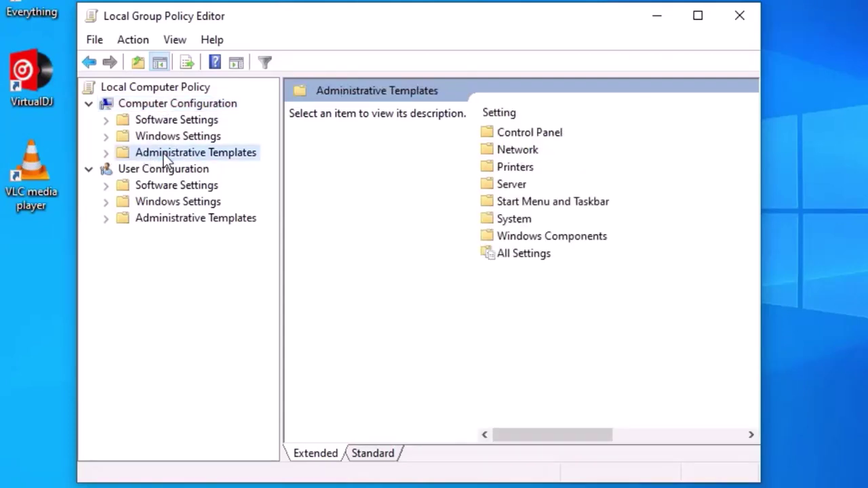
pyautogui.click(111, 159)
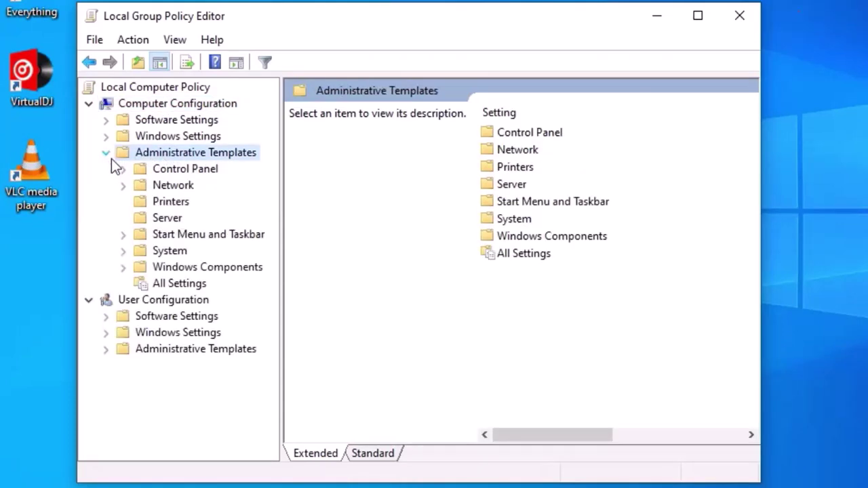
pyautogui.click(198, 268)
pyautogui.click(125, 268)
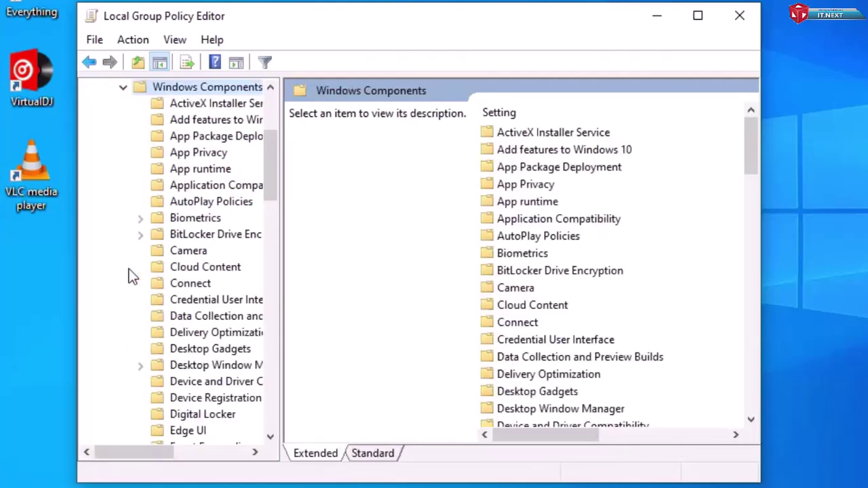
pyautogui.moveTo(280, 204); pyautogui.dragTo(317, 203)
pyautogui.moveTo(307, 197)
pyautogui.mouseDown()
pyautogui.moveTo(328, 363)
pyautogui.moveTo(312, 389)
pyautogui.mouseUp()
pyautogui.click(197, 365)
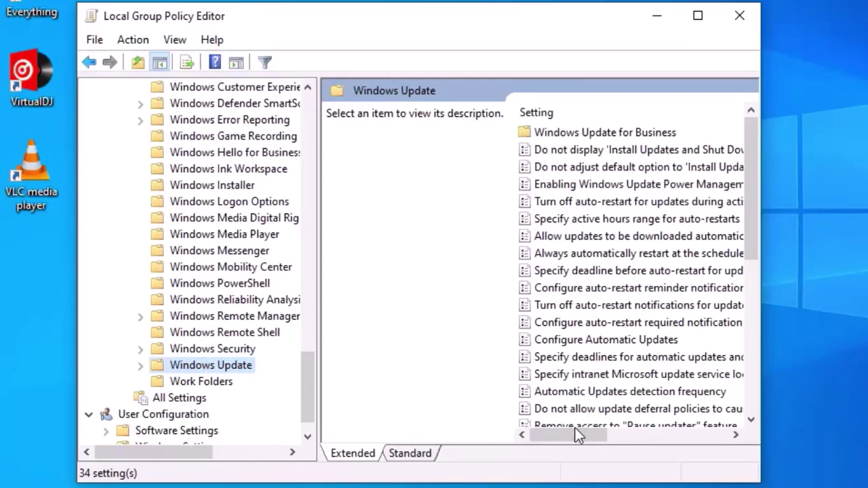
# Set Configure Automatic Updates to Disabled, apply it, and close the editor.
pyautogui.click(608, 340)
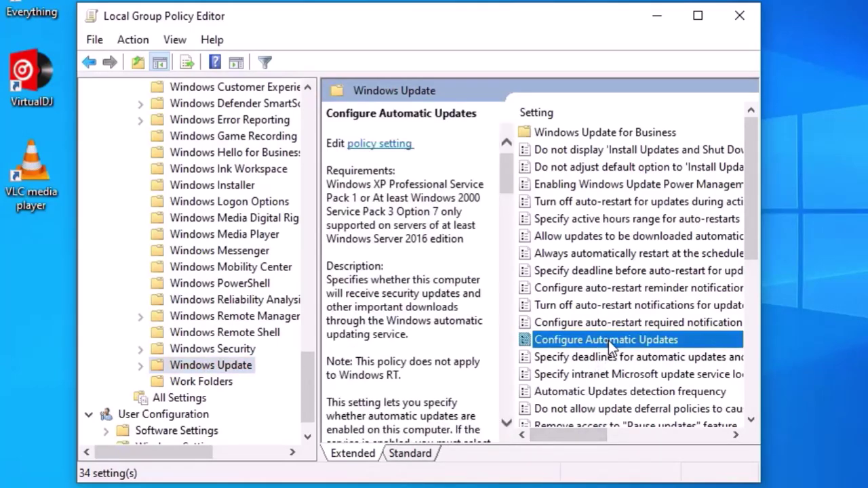
pyautogui.doubleClick(713, 338)
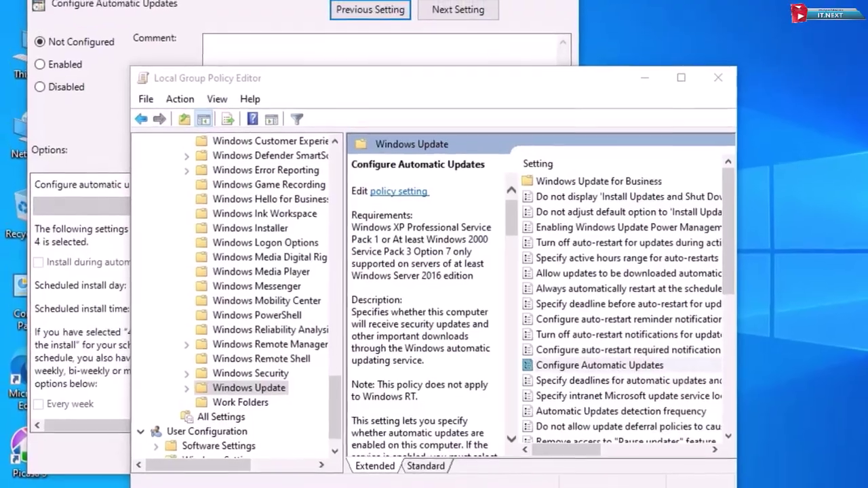
pyautogui.click(350, 17)
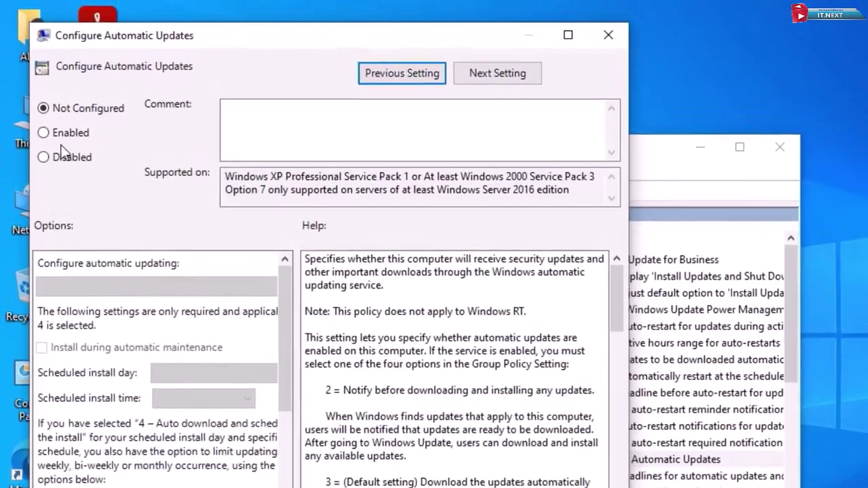
pyautogui.click(55, 129)
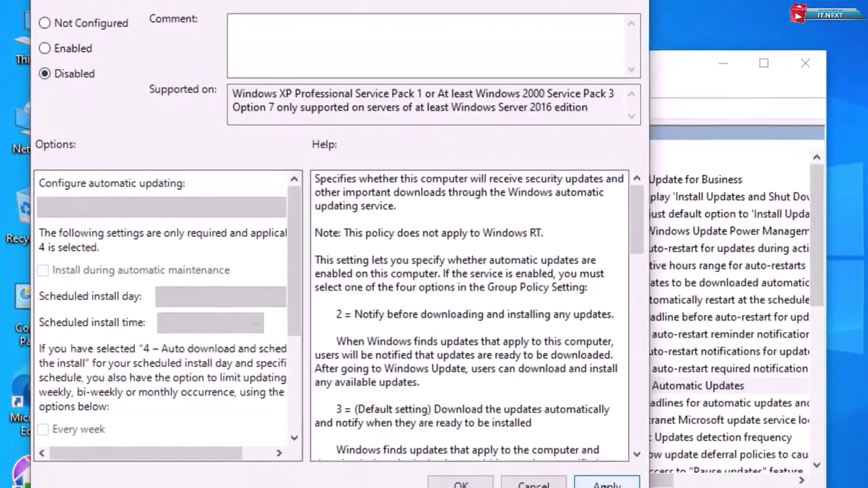
pyautogui.click(609, 477)
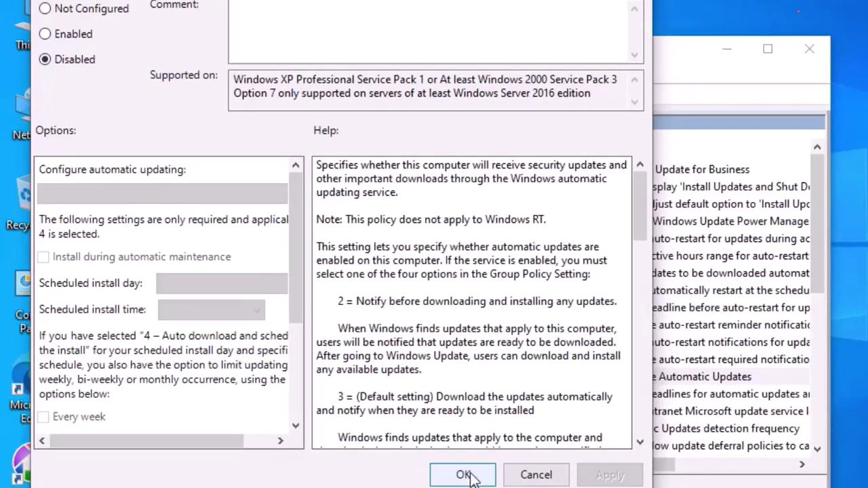
pyautogui.click(468, 476)
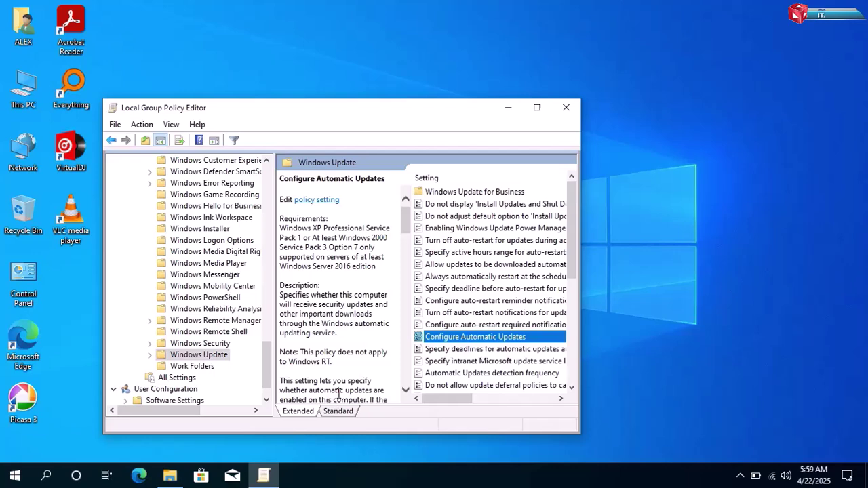
pyautogui.click(572, 108)
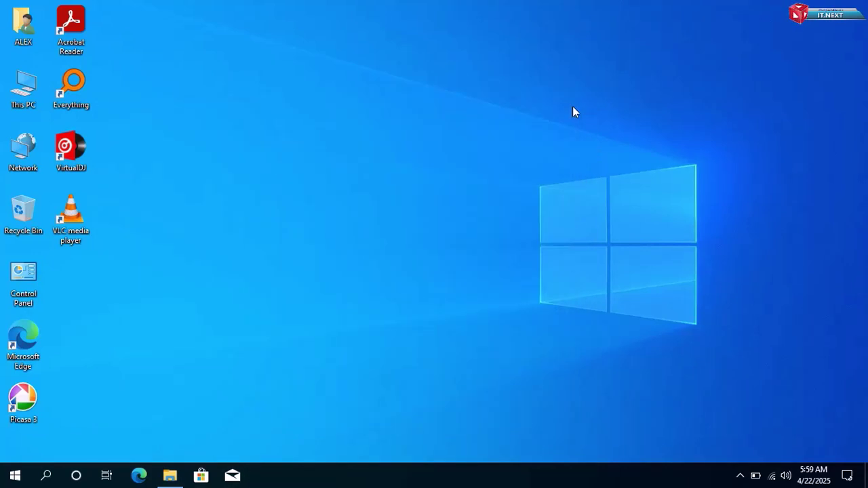
# Launch Notepad as administrator from Start search and move its window down.
pyautogui.click(9, 478)
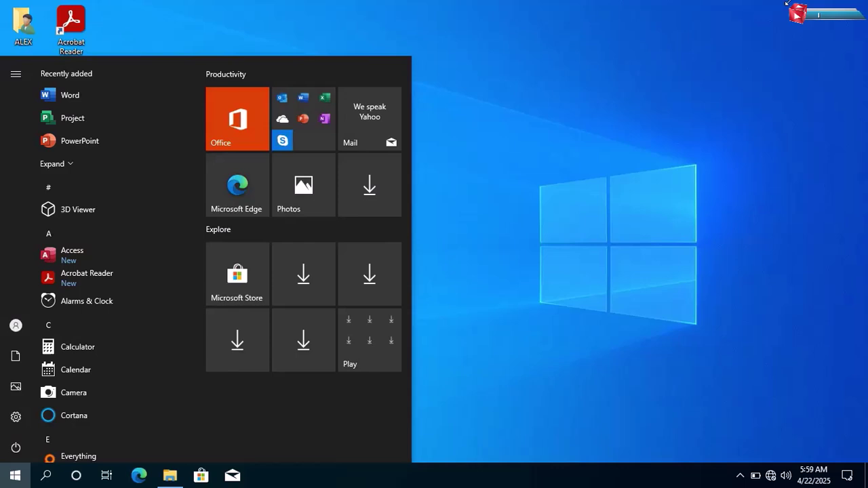
pyautogui.write('note')
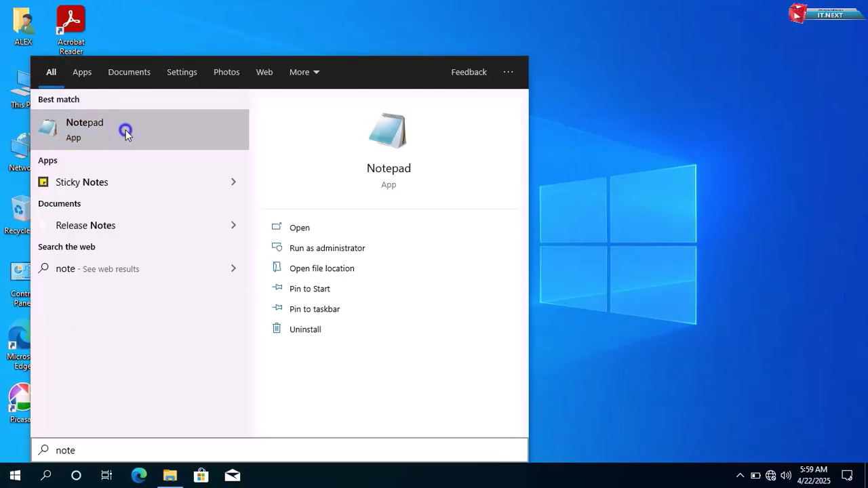
pyautogui.rightClick(125, 133)
pyautogui.click(152, 142)
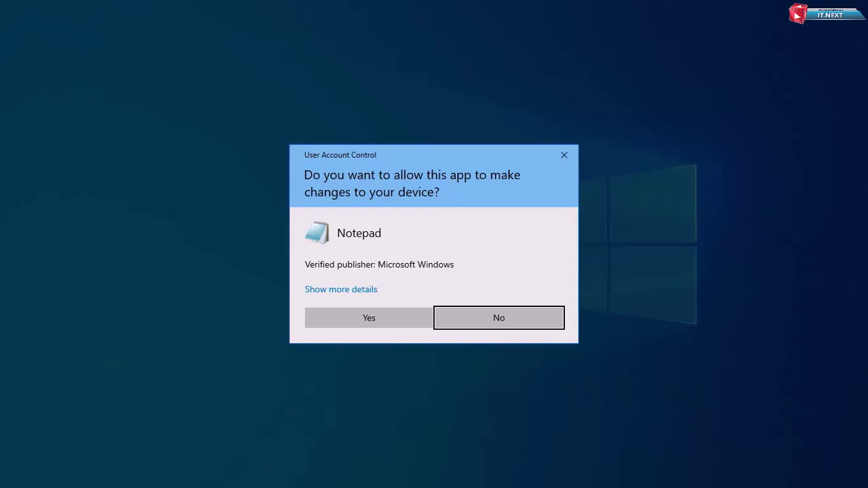
pyautogui.click(372, 317)
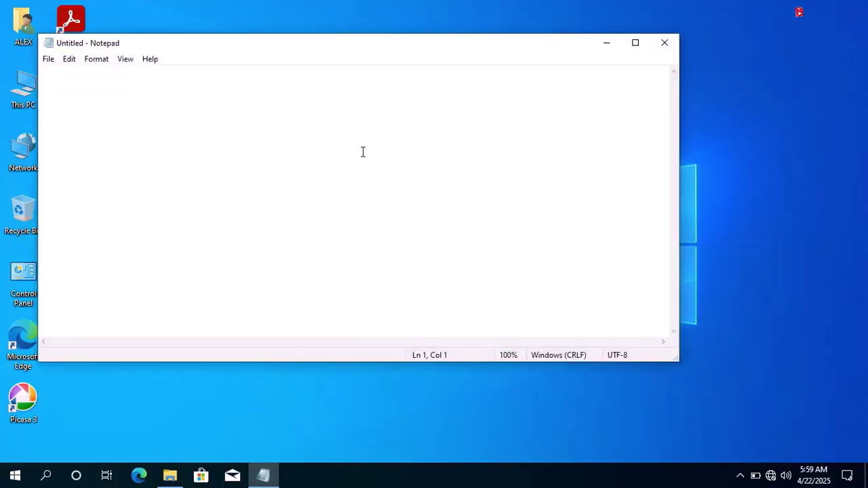
pyautogui.moveTo(387, 42)
pyautogui.mouseDown()
pyautogui.moveTo(442, 128)
pyautogui.moveTo(456, 125)
pyautogui.mouseUp()
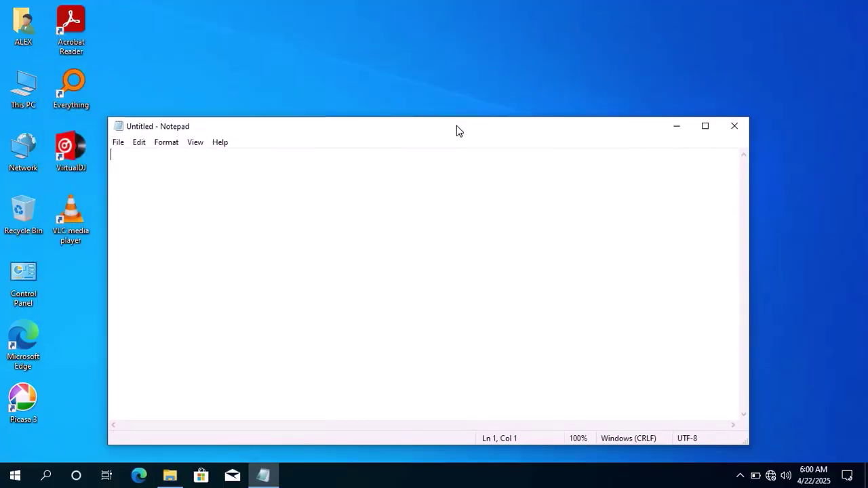
# Browse from This PC into C:\Windows\System32.
pyautogui.doubleClick(19, 94)
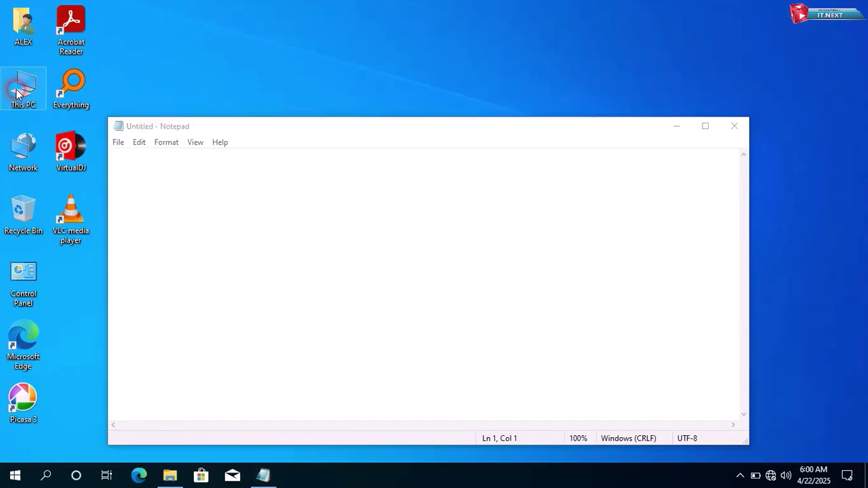
pyautogui.doubleClick(271, 232)
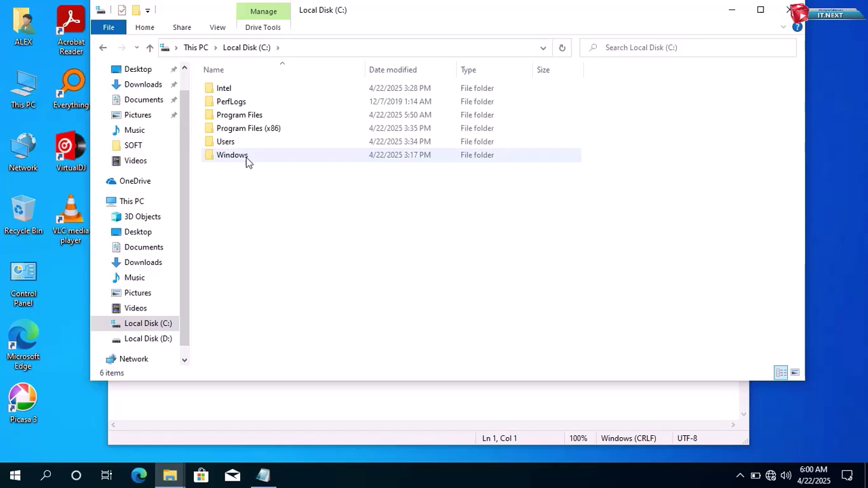
pyautogui.doubleClick(246, 157)
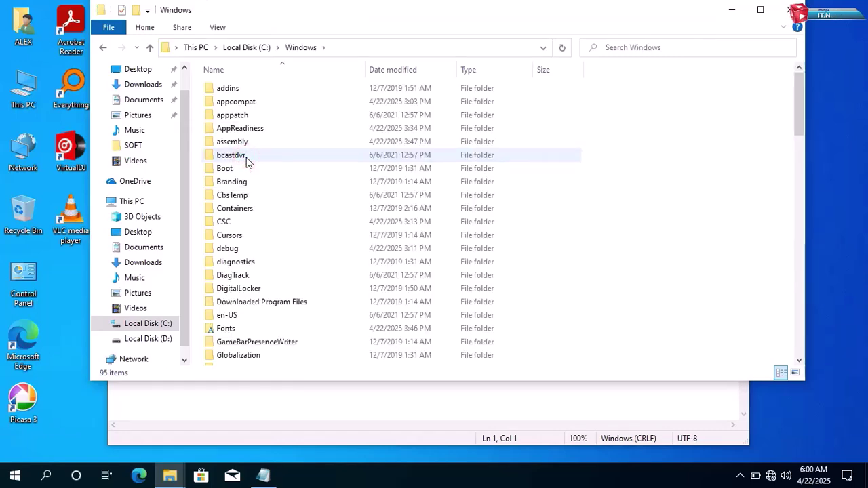
pyautogui.scroll(-3, 282, 318)
pyautogui.scroll(-4, 282, 319)
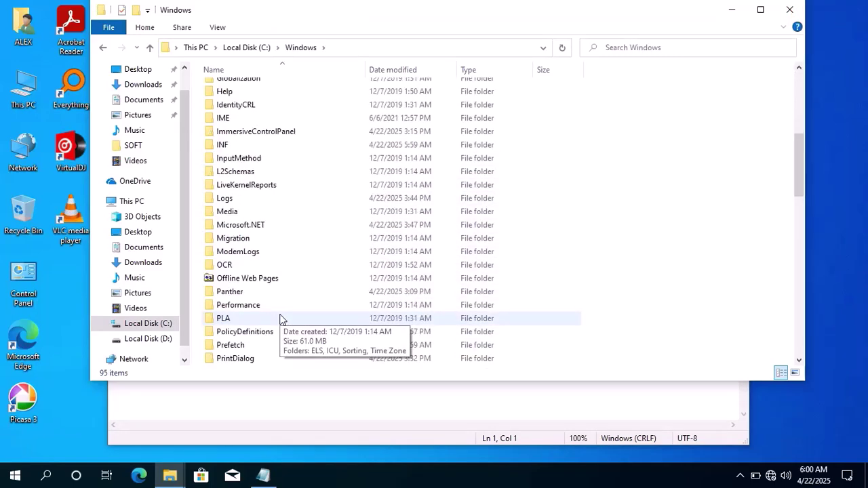
pyautogui.scroll(-4, 281, 317)
pyautogui.scroll(-2, 281, 317)
pyautogui.scroll(-2, 257, 323)
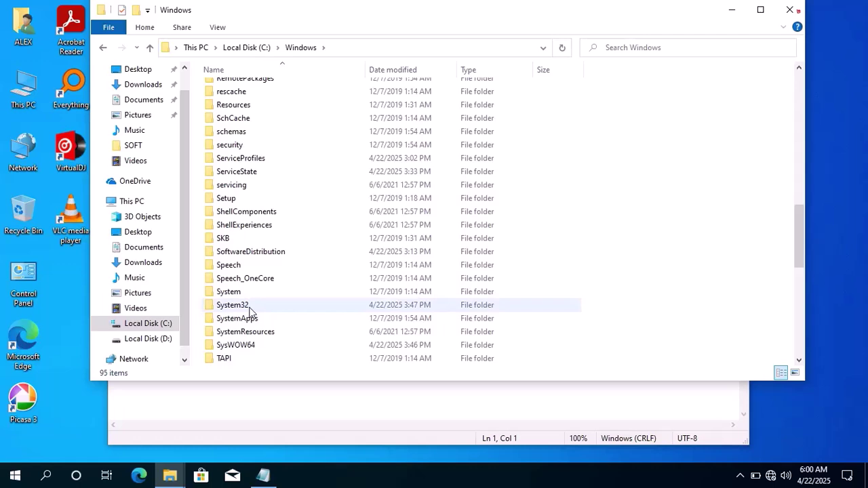
pyautogui.doubleClick(250, 306)
# Go into drivers\etc and open the hosts file with Notepad.
pyautogui.scroll(-3, 268, 262)
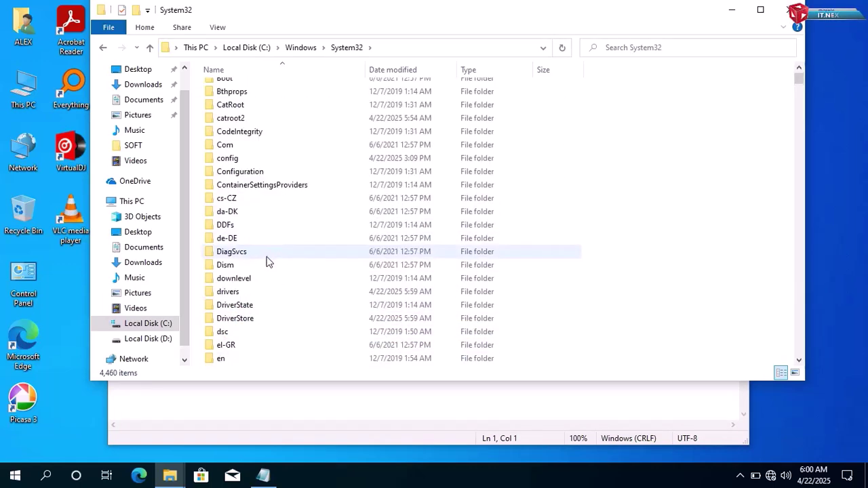
pyautogui.doubleClick(230, 292)
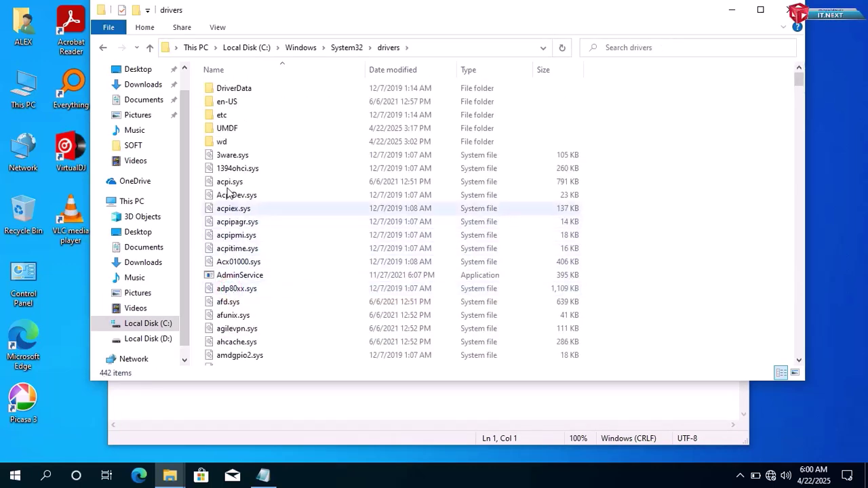
pyautogui.doubleClick(221, 115)
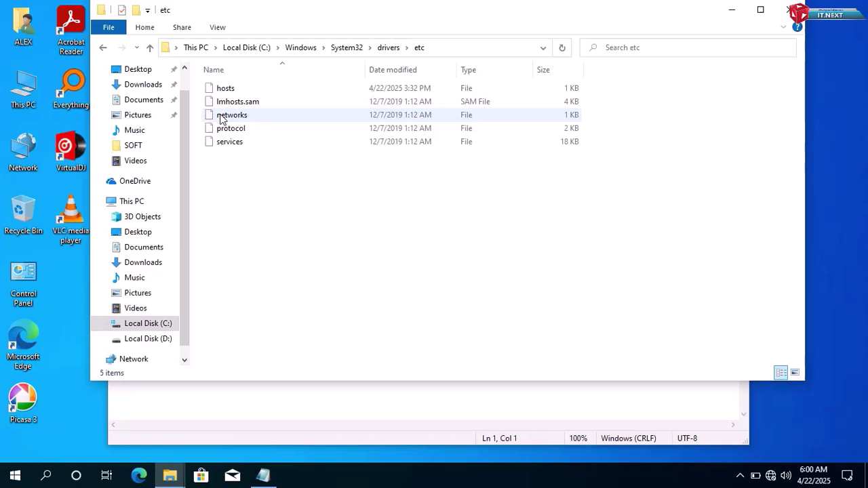
pyautogui.rightClick(218, 90)
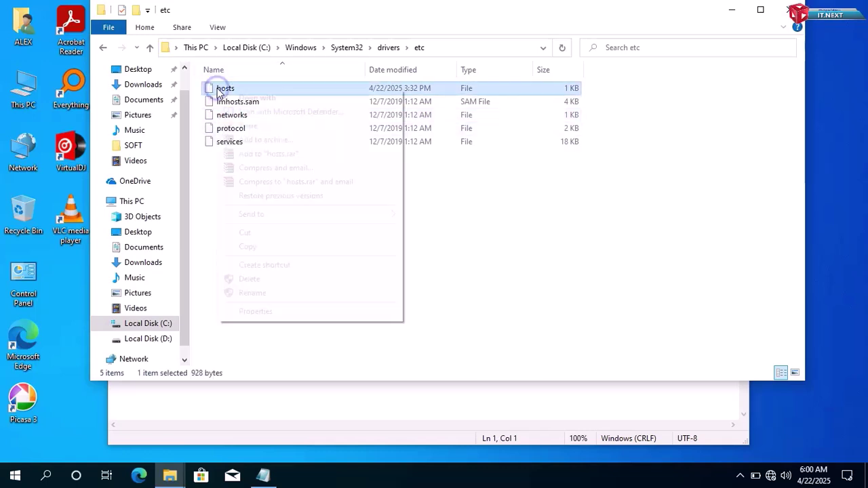
pyautogui.click(220, 97)
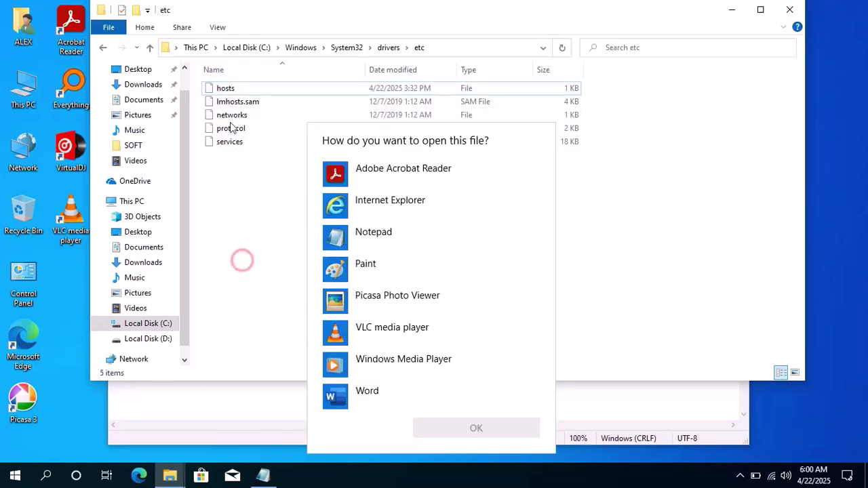
pyautogui.click(359, 239)
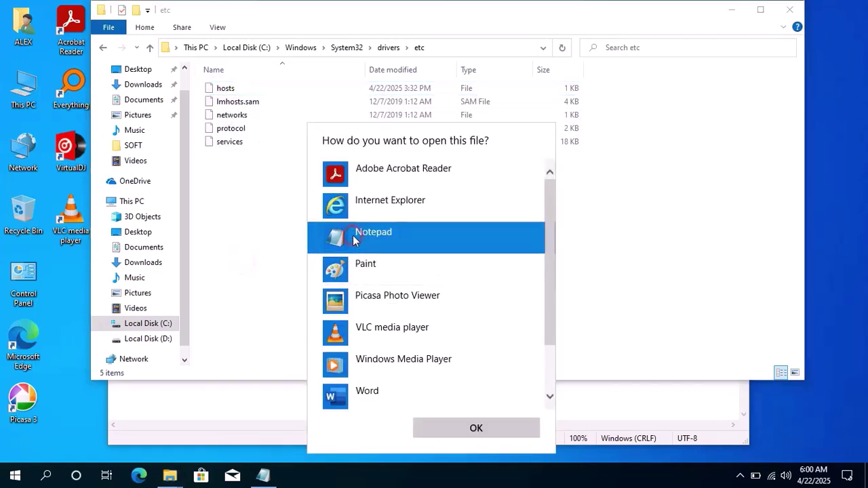
pyautogui.click(525, 434)
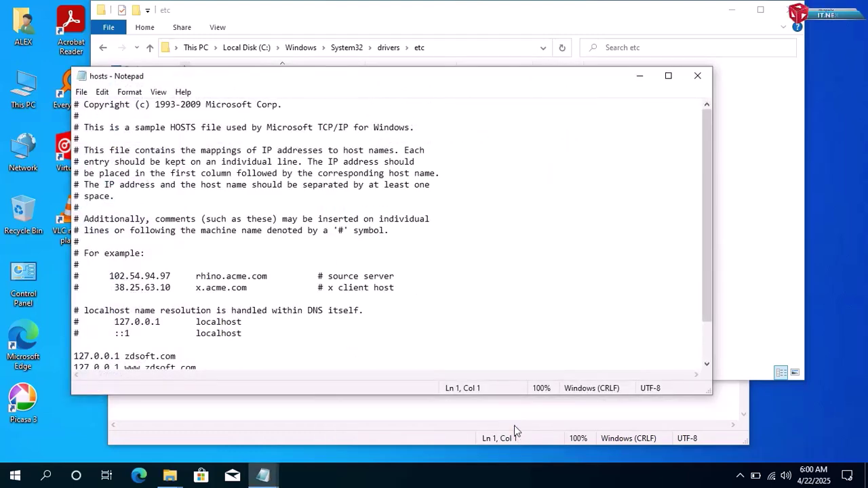
# Append a 127.0.0.1 windowsupdate entry on a new line at the end of hosts.
pyautogui.moveTo(261, 79); pyautogui.dragTo(308, 68)
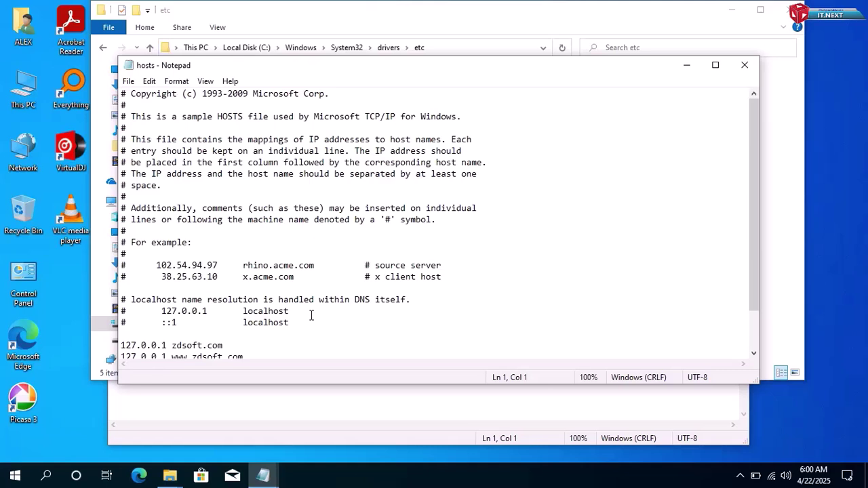
pyautogui.scroll(-2, 311, 315)
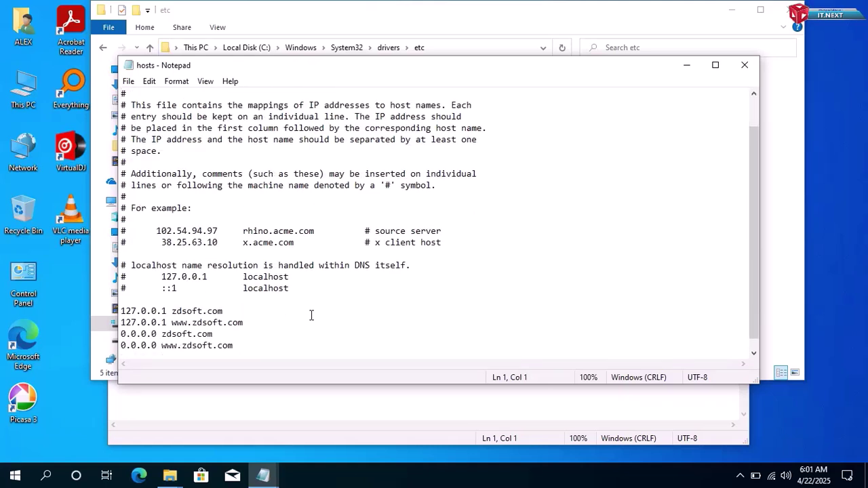
pyautogui.click(292, 335)
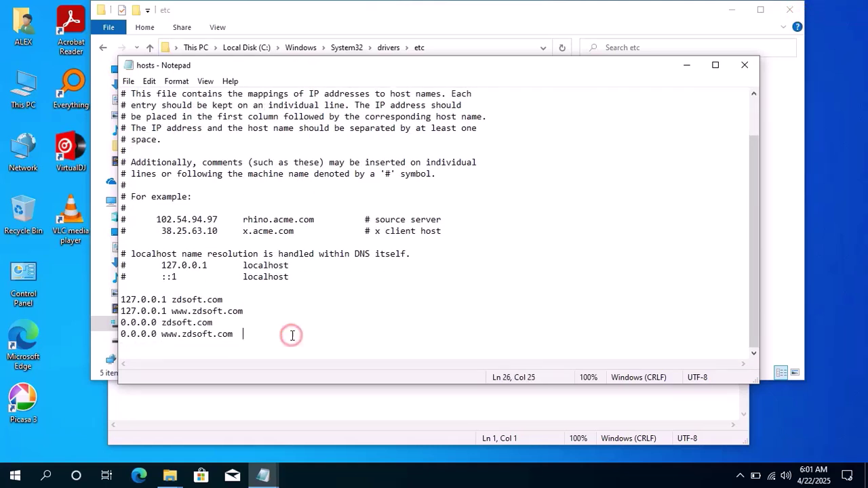
pyautogui.press('Return')
pyautogui.write('127.0.0.1 ')
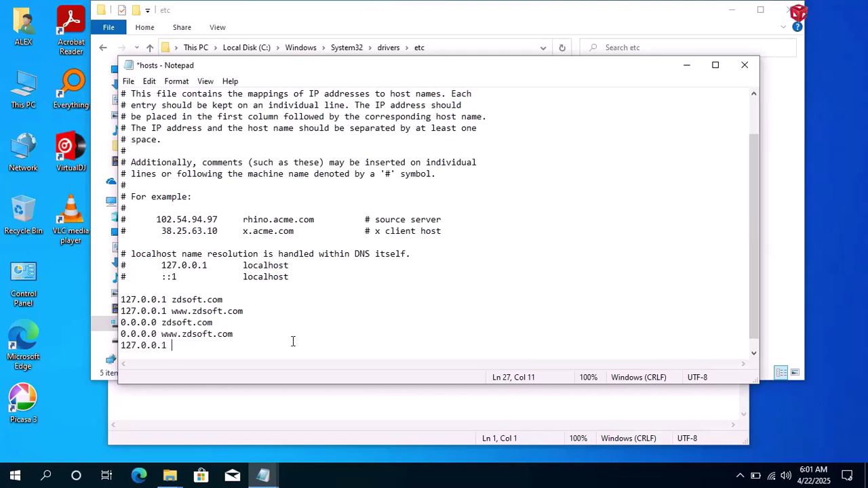
pyautogui.write('windowsupdate.microsoft.com')
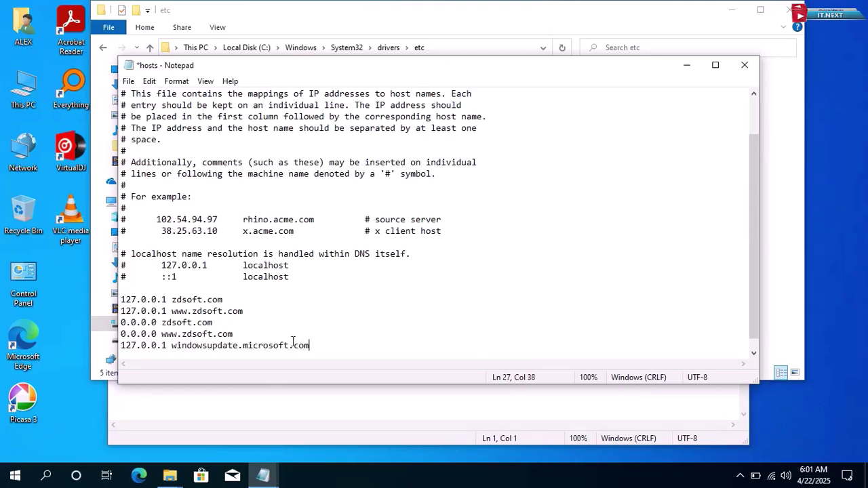
pyautogui.press('Return')
pyautogui.write('127.0.0.1 update.microsoft.com')
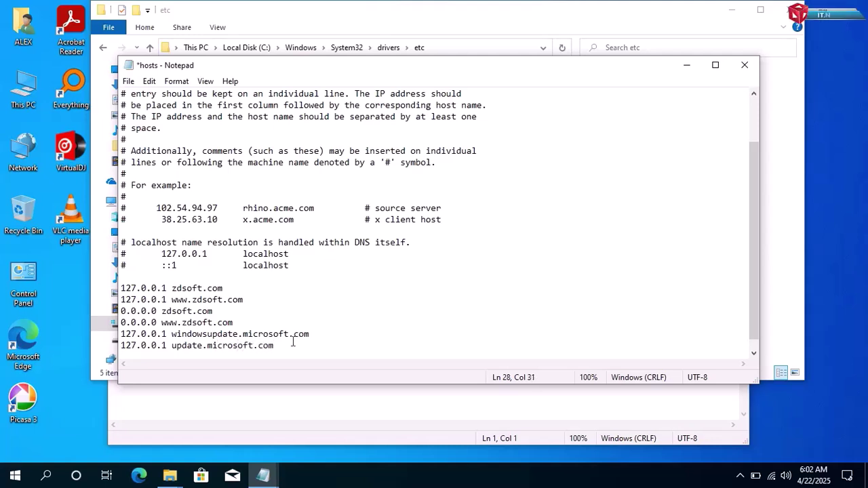
# Save the edited hosts file to the Desktop and close Notepad.
pyautogui.click(128, 81)
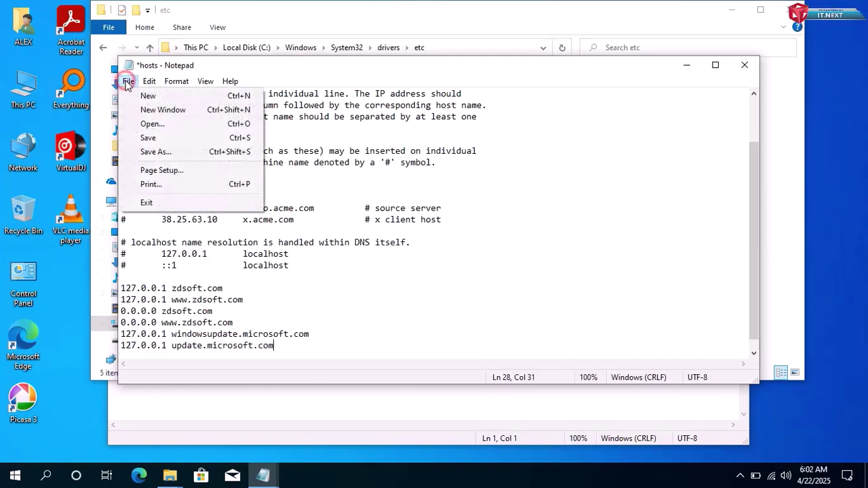
pyautogui.click(177, 152)
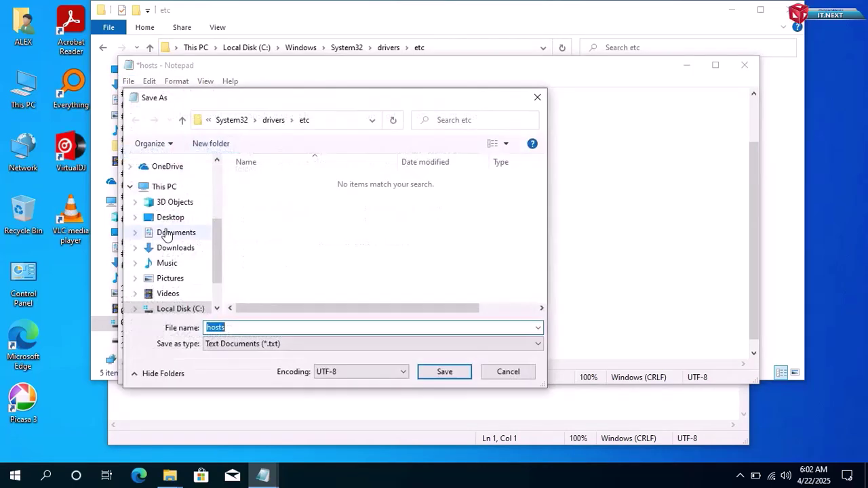
pyautogui.click(168, 217)
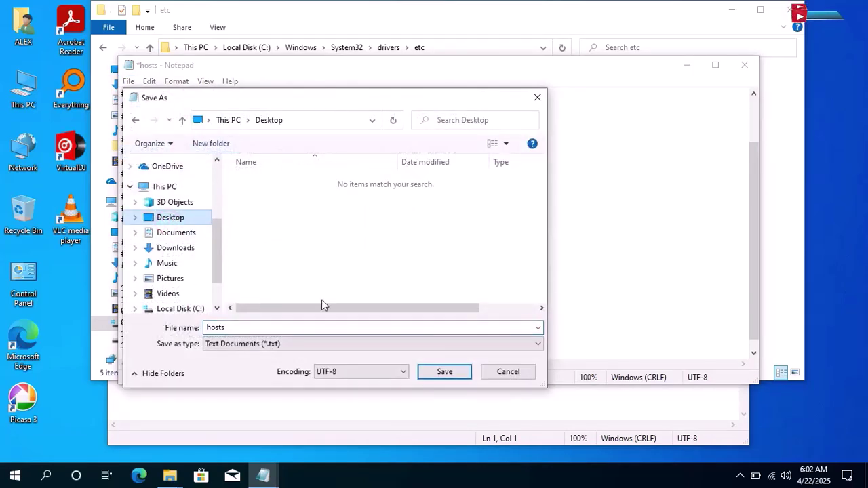
pyautogui.click(453, 373)
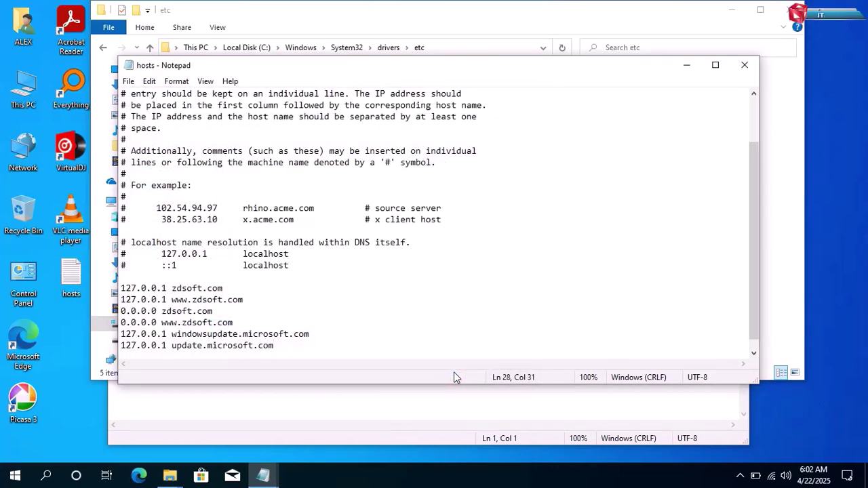
pyautogui.click(749, 68)
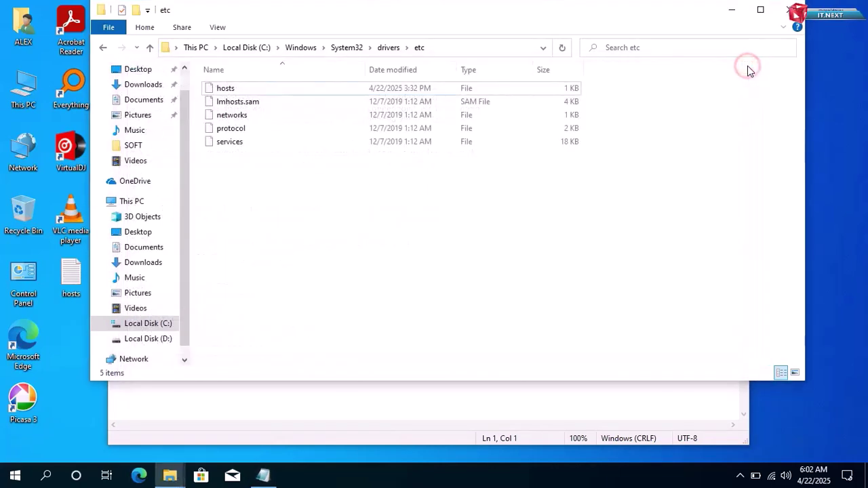
# Copy the original hosts file from the etc folder onto the desktop, then close the etc window.
pyautogui.rightClick(229, 89)
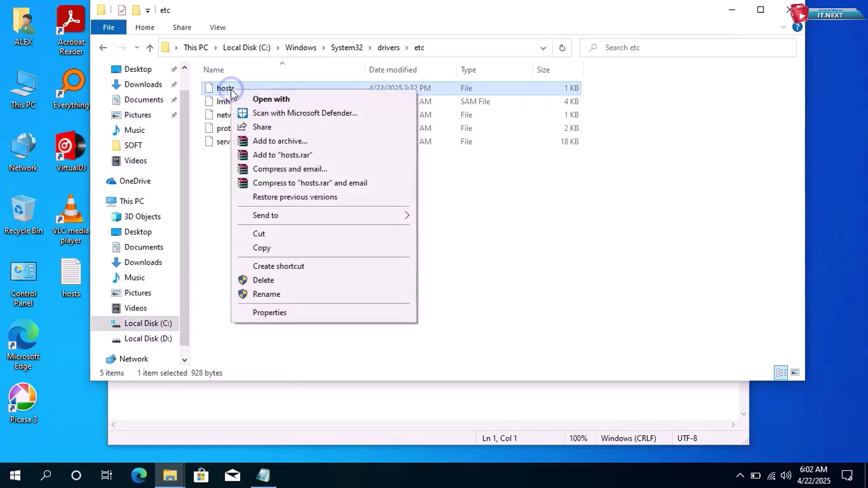
pyautogui.click(273, 245)
pyautogui.rightClick(66, 313)
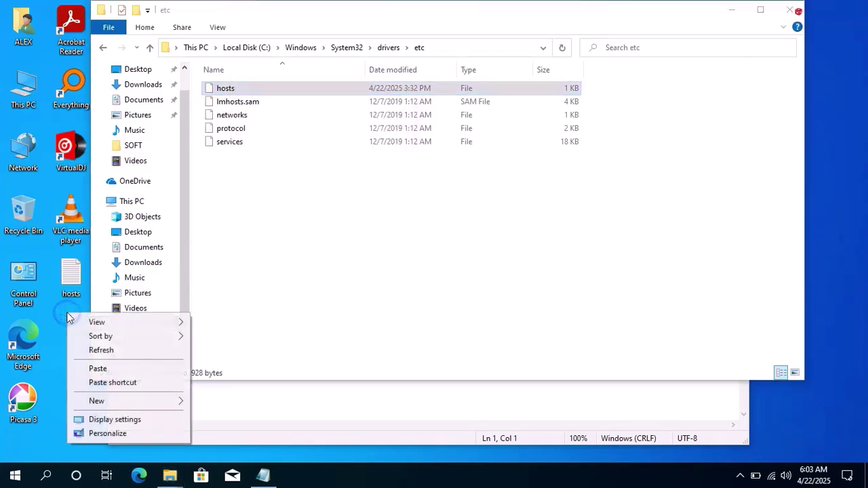
pyautogui.click(87, 368)
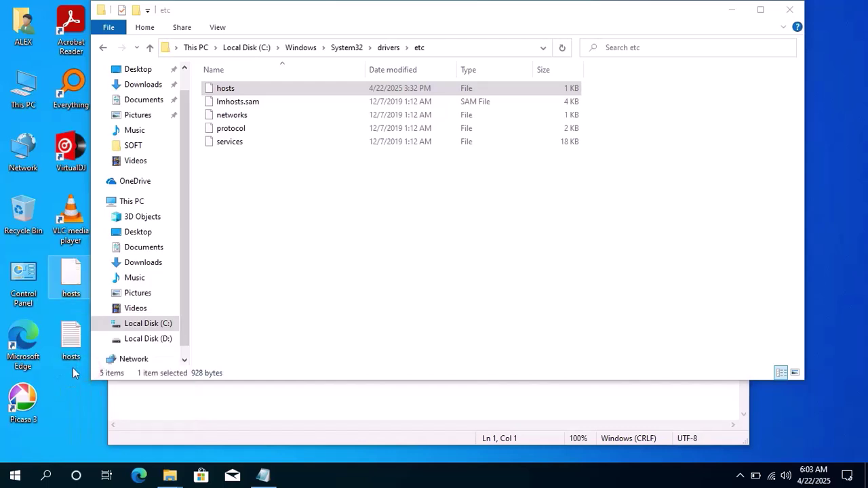
pyautogui.click(788, 10)
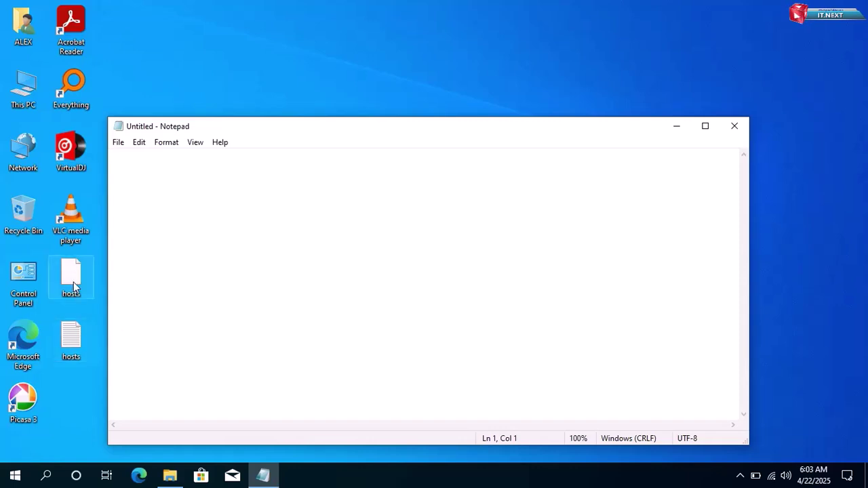
pyautogui.moveTo(73, 282); pyautogui.dragTo(219, 273)
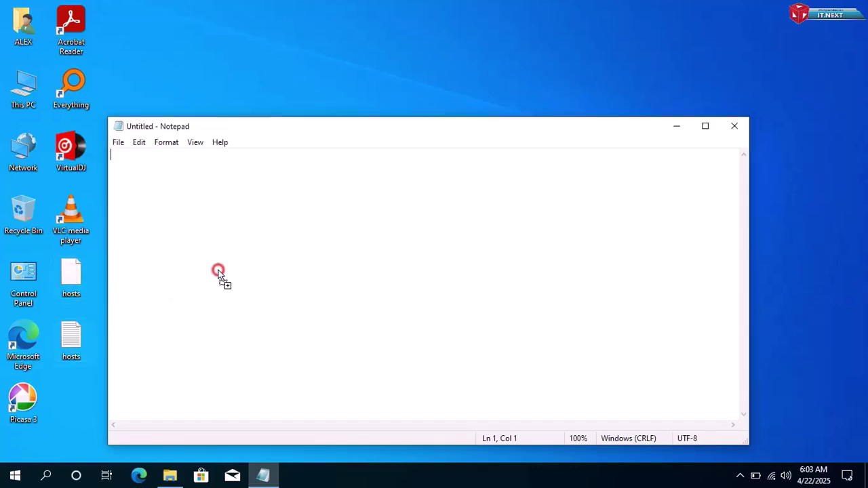
# Open the desktop hosts copy in Notepad.
pyautogui.rightClick(70, 286)
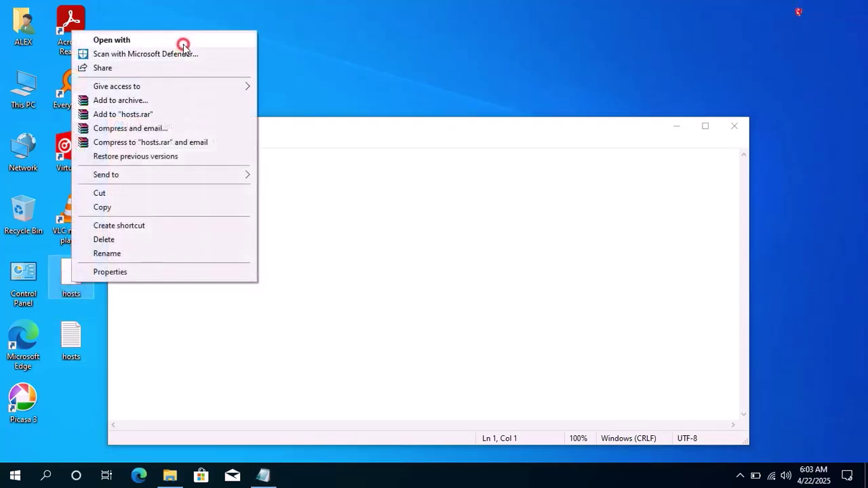
pyautogui.click(182, 42)
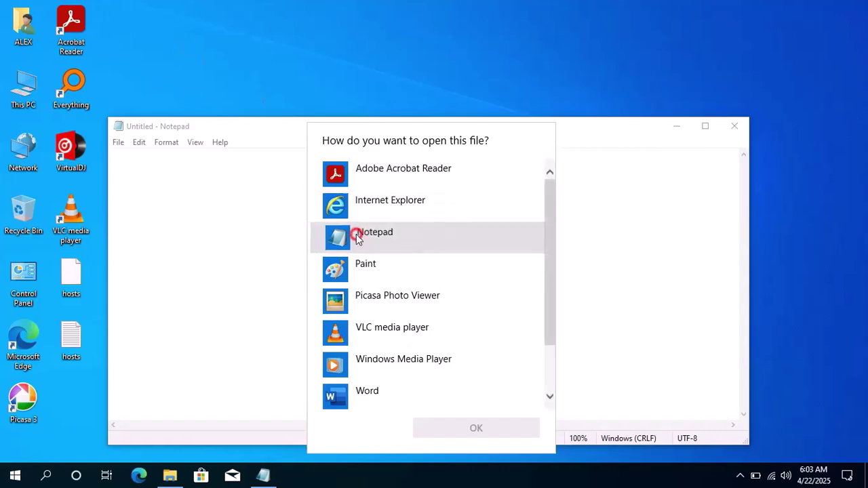
pyautogui.click(358, 233)
pyautogui.click(444, 431)
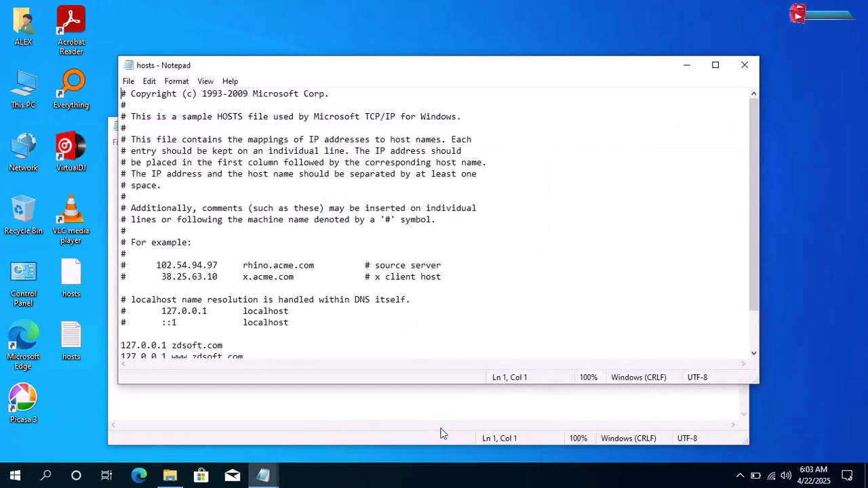
pyautogui.scroll(-2, 360, 308)
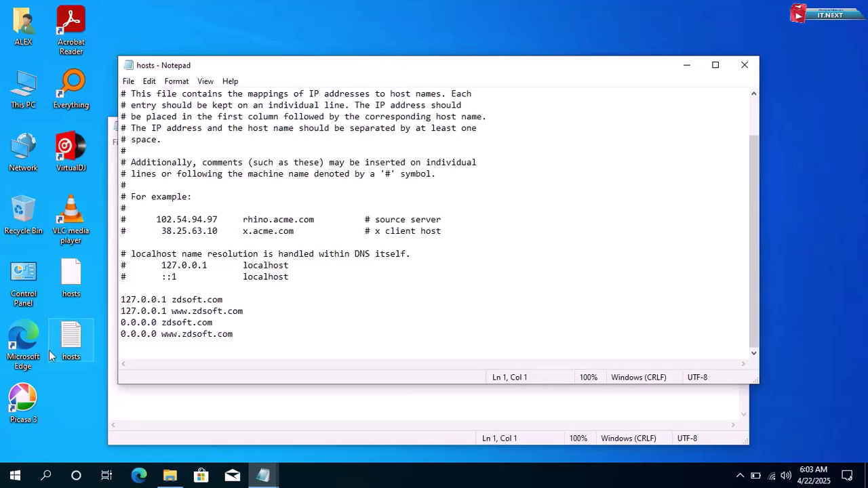
pyautogui.scroll(2, 212, 251)
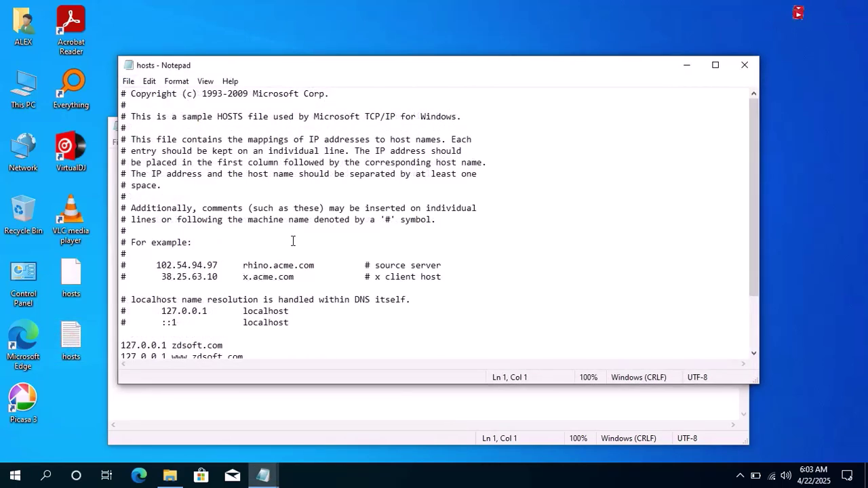
# Replace its text with the 127.0.0.1 windowsupdate.microsoft.com and update.microsoft.com entries, then save and close.
pyautogui.hotkey('ctrl', 'a')
pyautogui.hotkey('ctrl', 'c')
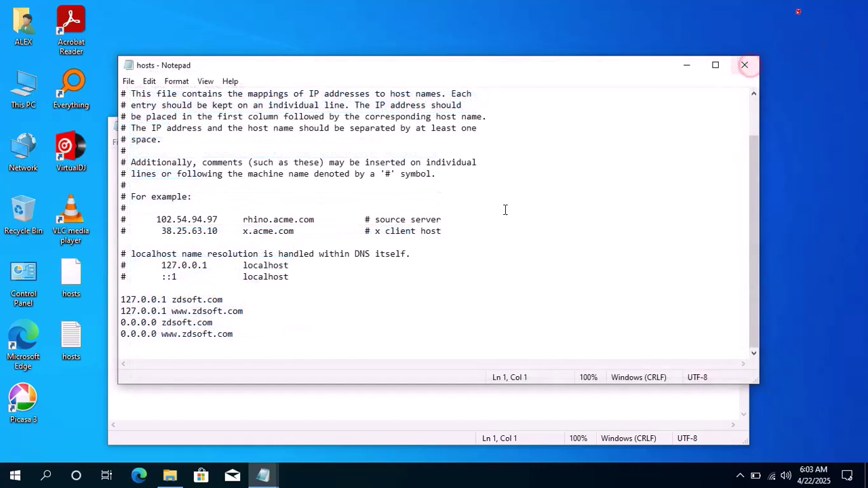
pyautogui.click(430, 302)
pyautogui.click(256, 341)
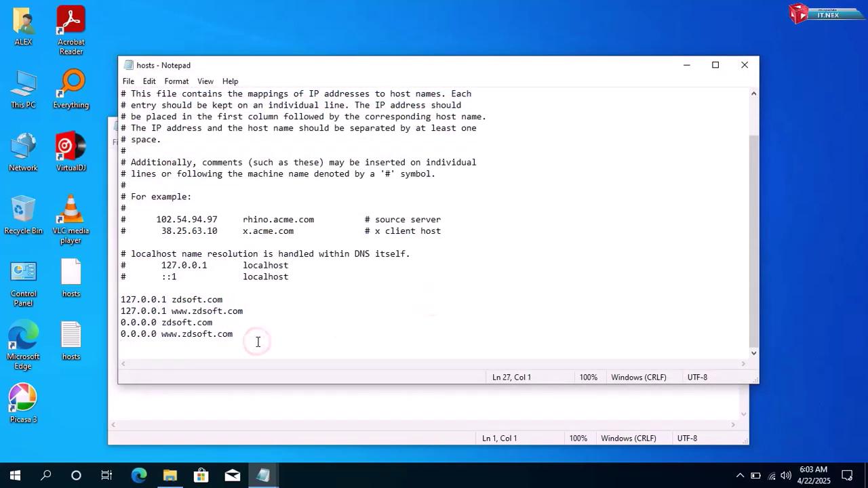
pyautogui.hotkey('ctrl', 'a')
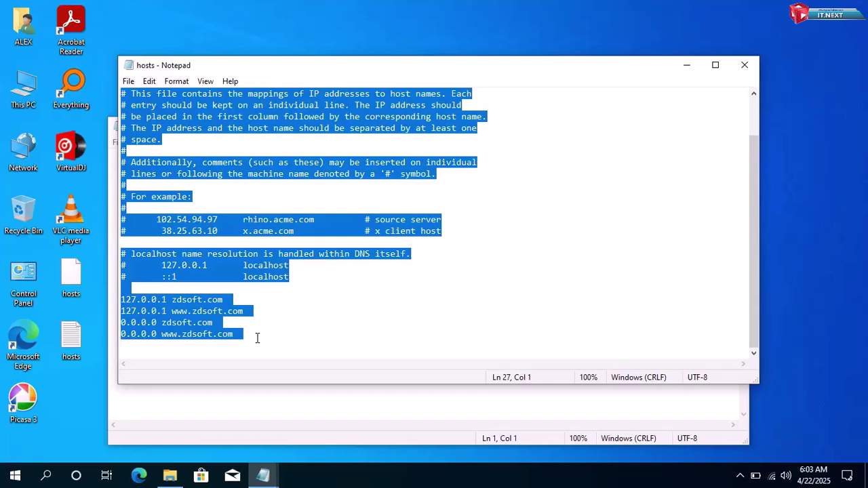
pyautogui.hotkey('ctrl', 'v')
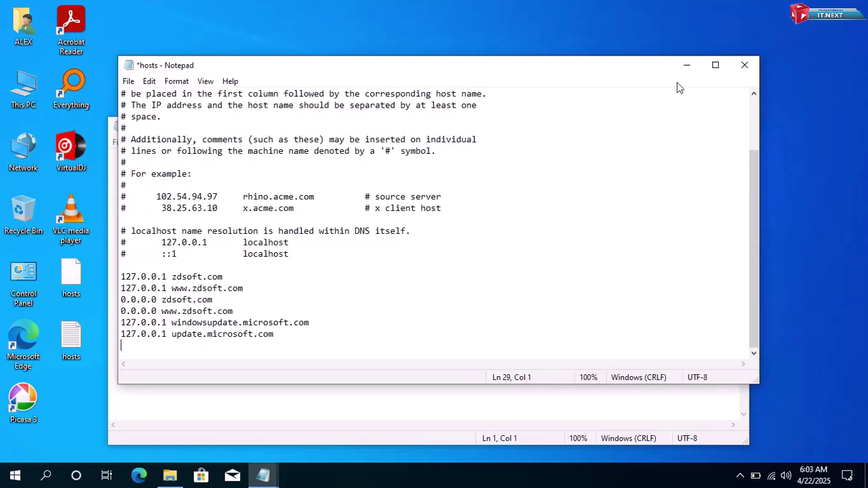
pyautogui.click(746, 63)
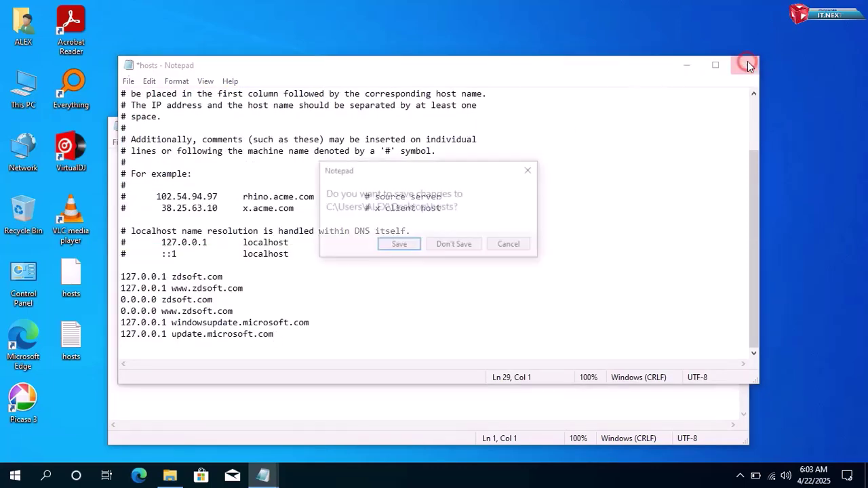
pyautogui.click(395, 244)
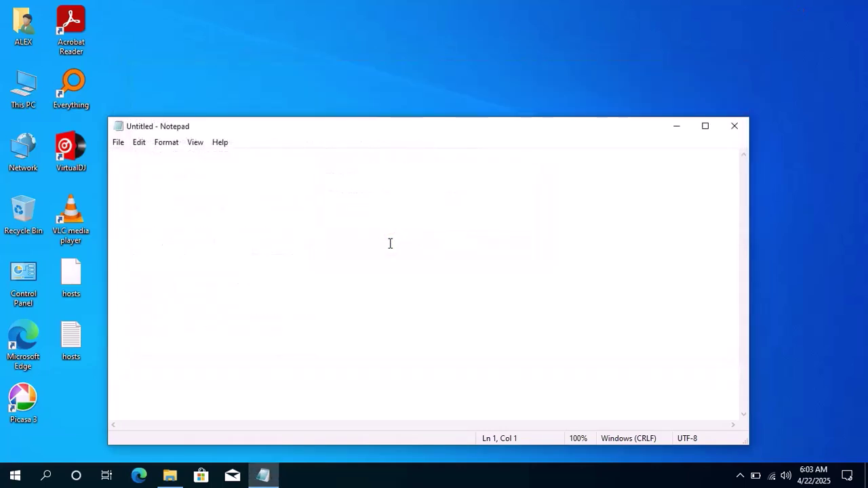
# Close the untitled Notepad document and browse from This PC into C:\Windows.
pyautogui.click(737, 127)
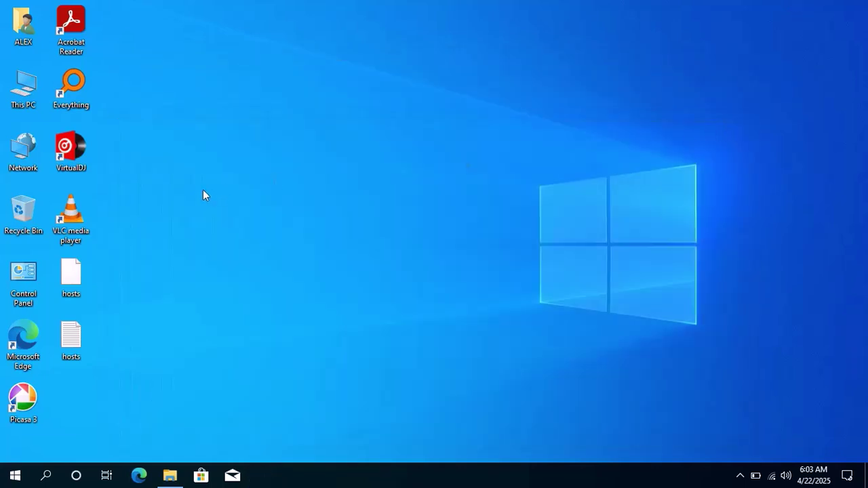
pyautogui.doubleClick(23, 86)
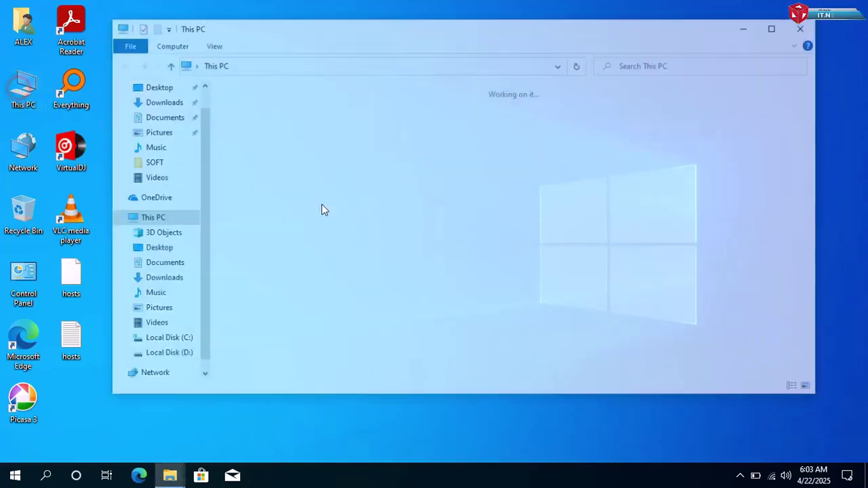
pyautogui.doubleClick(298, 252)
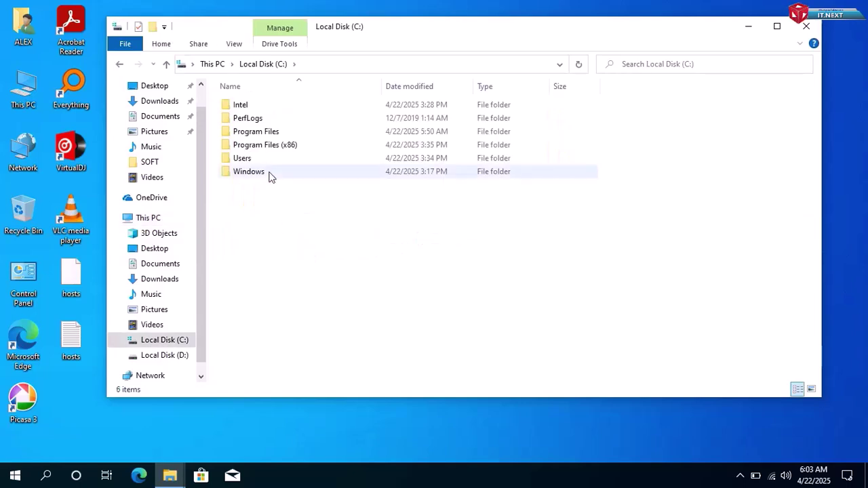
pyautogui.doubleClick(270, 172)
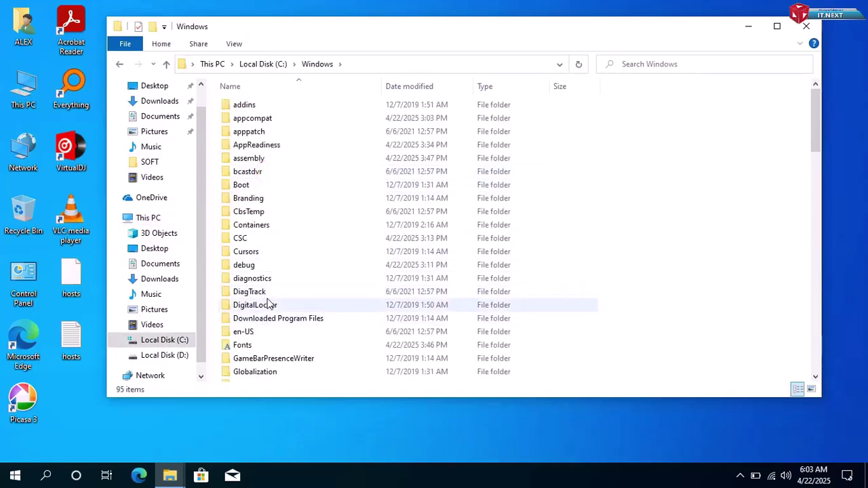
pyautogui.scroll(-2, 265, 304)
pyautogui.scroll(-3, 266, 304)
pyautogui.scroll(-1, 254, 307)
pyautogui.scroll(-1, 257, 306)
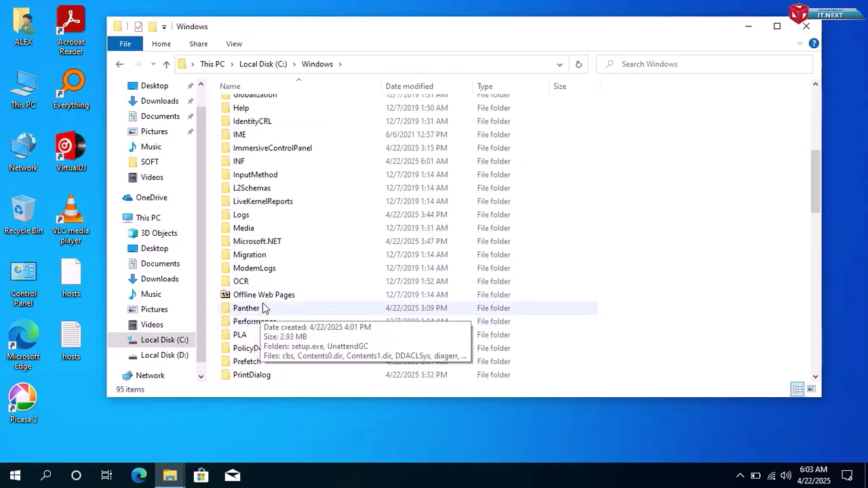
pyautogui.click(263, 307)
# Navigate through System32 and drivers into the etc folder.
pyautogui.scroll(-9, 263, 308)
pyautogui.doubleClick(270, 290)
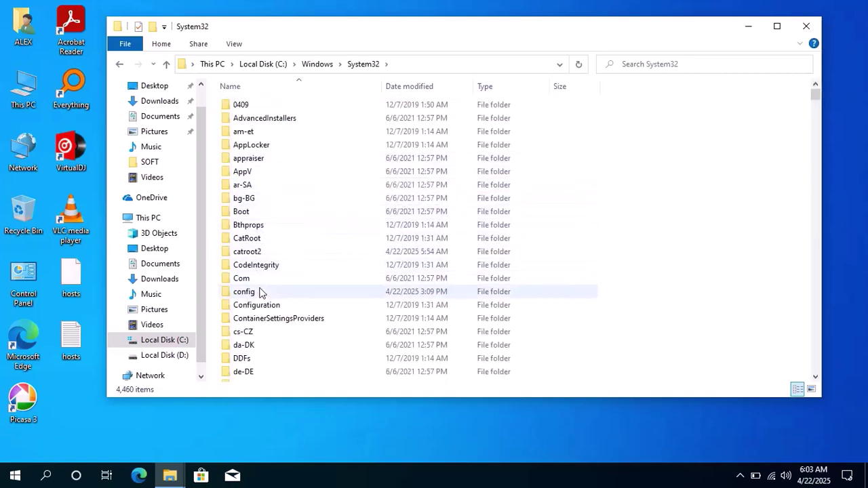
pyautogui.press('d')
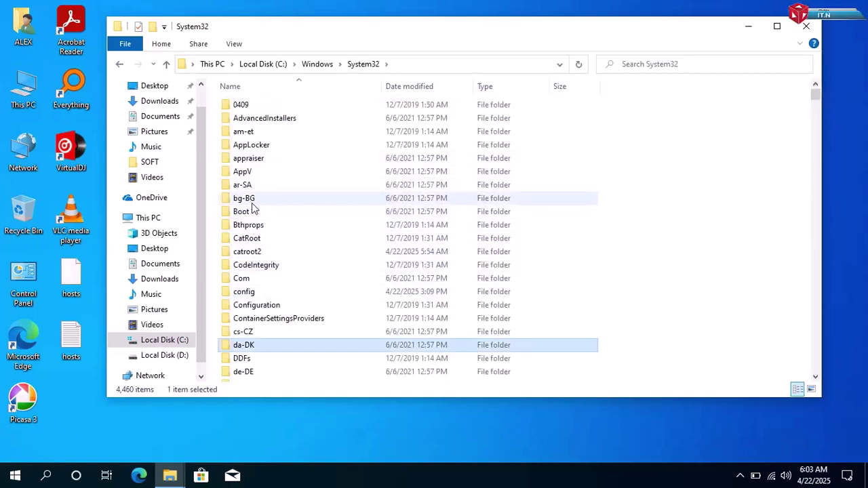
pyautogui.scroll(-3, 256, 325)
pyautogui.doubleClick(256, 305)
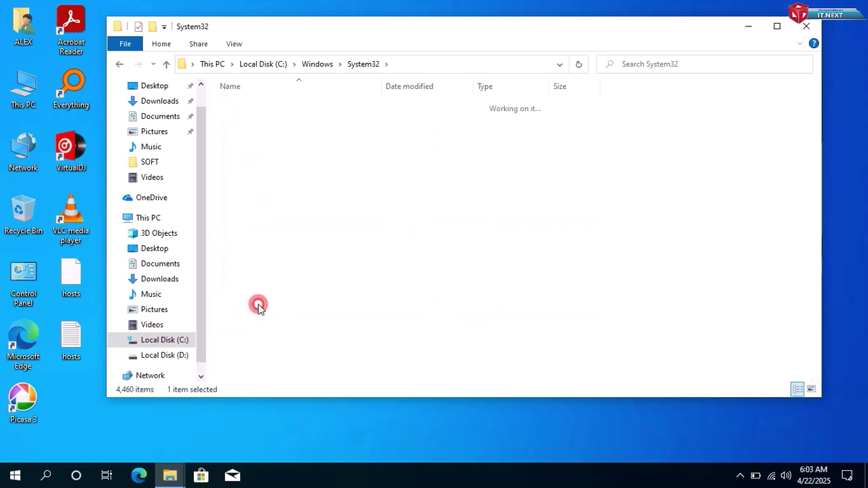
pyautogui.doubleClick(244, 132)
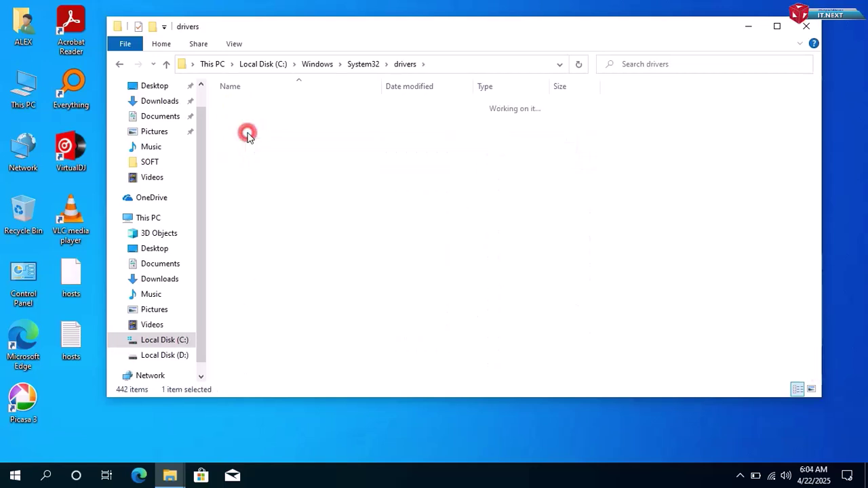
pyautogui.moveTo(71, 273); pyautogui.dragTo(346, 292)
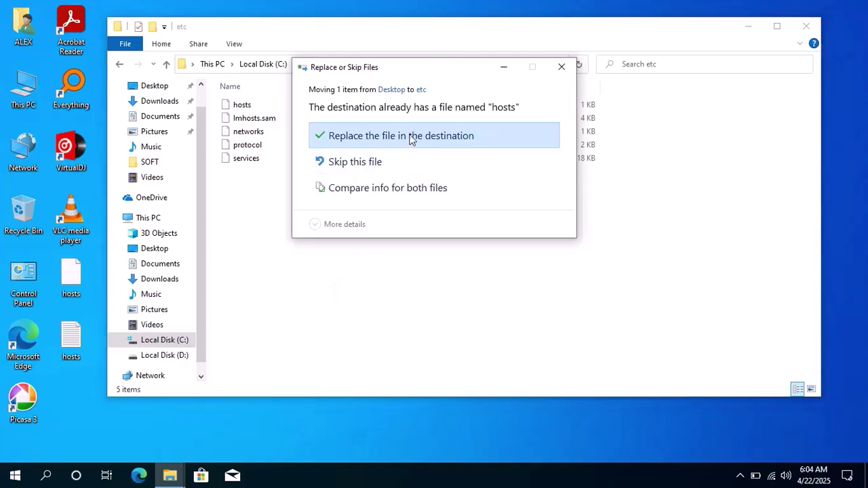
# Overwrite the original etc hosts file with the edited copy, granting administrator permission.
pyautogui.click(411, 136)
pyautogui.click(407, 151)
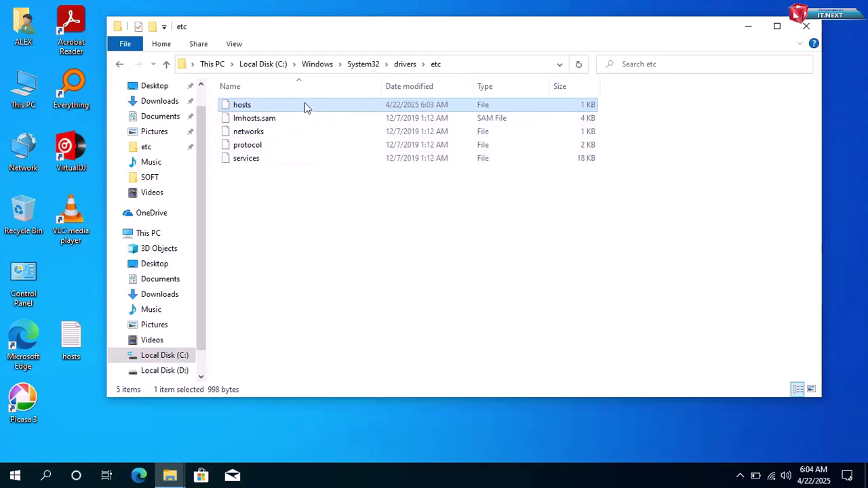
pyautogui.doubleClick(304, 105)
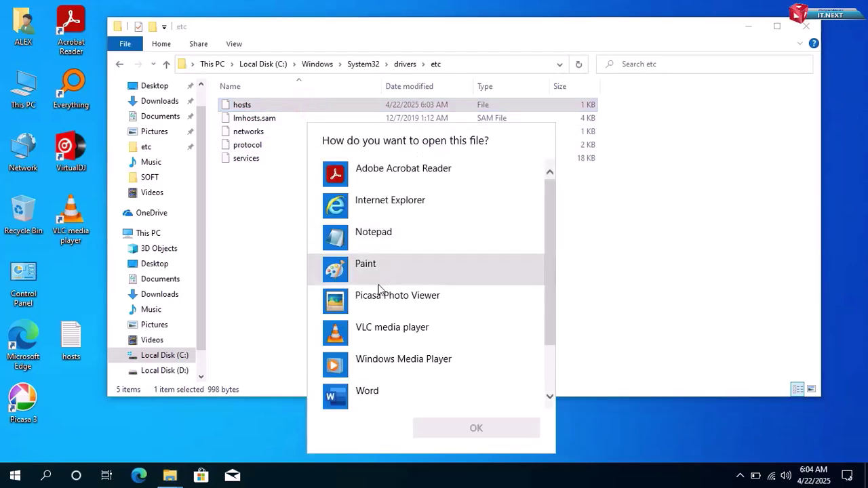
pyautogui.click(387, 234)
pyautogui.click(450, 427)
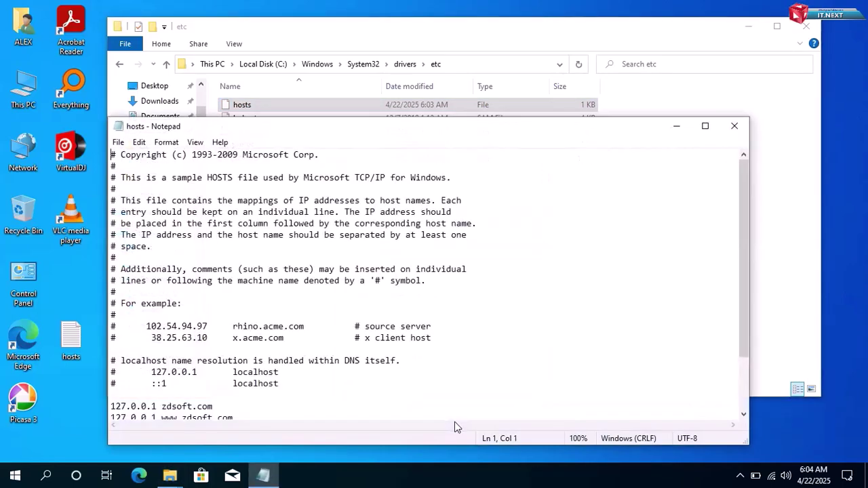
pyautogui.scroll(-2, 402, 360)
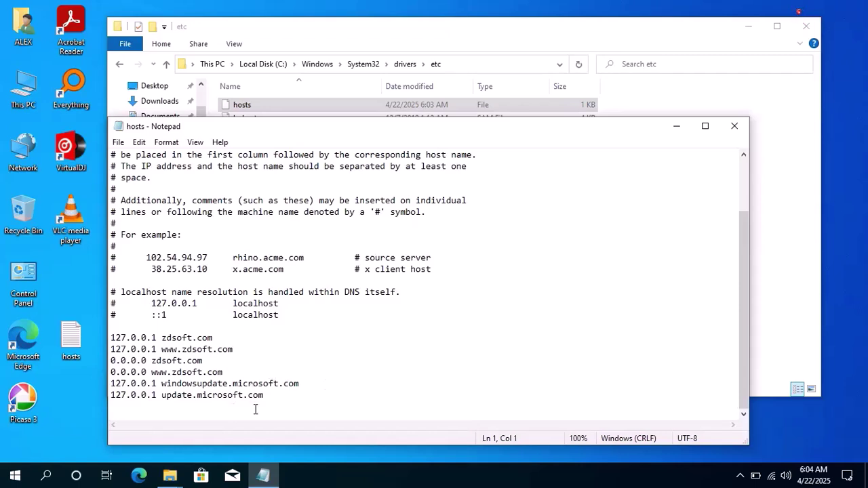
pyautogui.moveTo(270, 402)
pyautogui.mouseDown()
pyautogui.moveTo(118, 352)
pyautogui.moveTo(115, 338)
pyautogui.mouseUp()
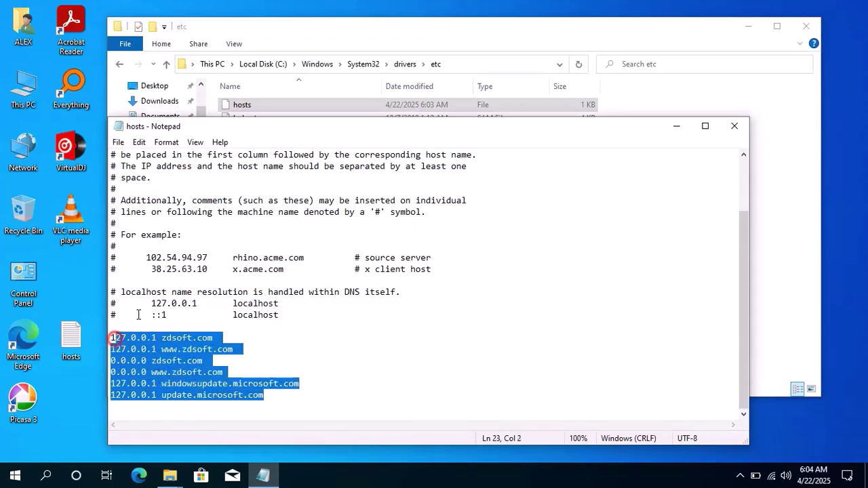
pyautogui.click(329, 377)
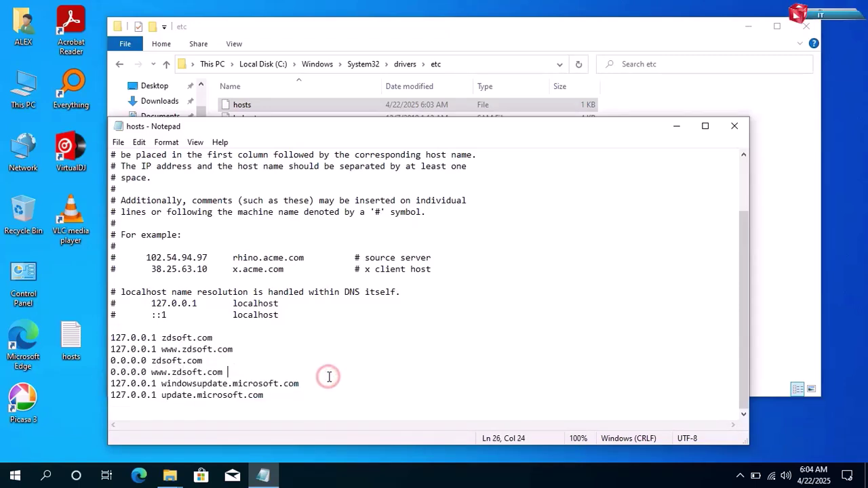
pyautogui.click(735, 127)
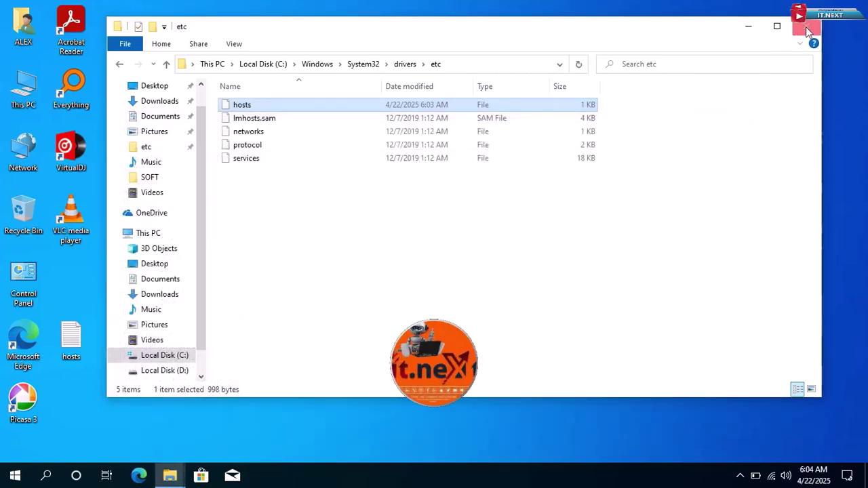
# Close the etc File Explorer window so only the desktop remains.
pyautogui.click(805, 27)
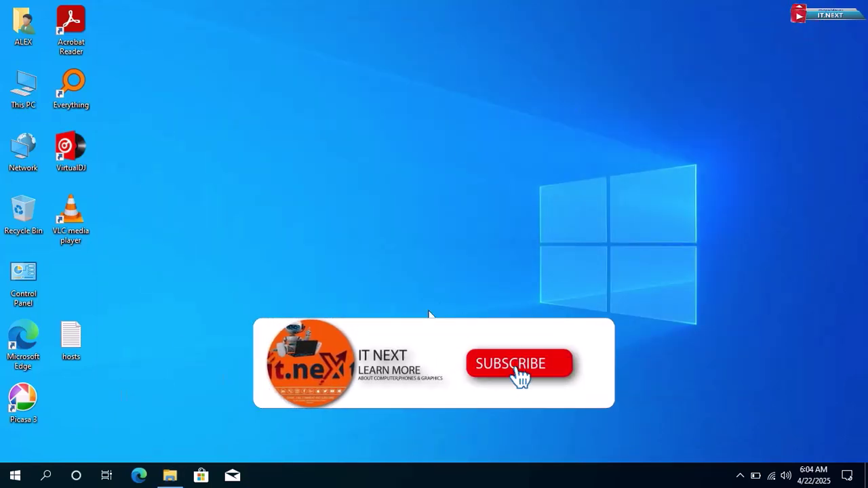